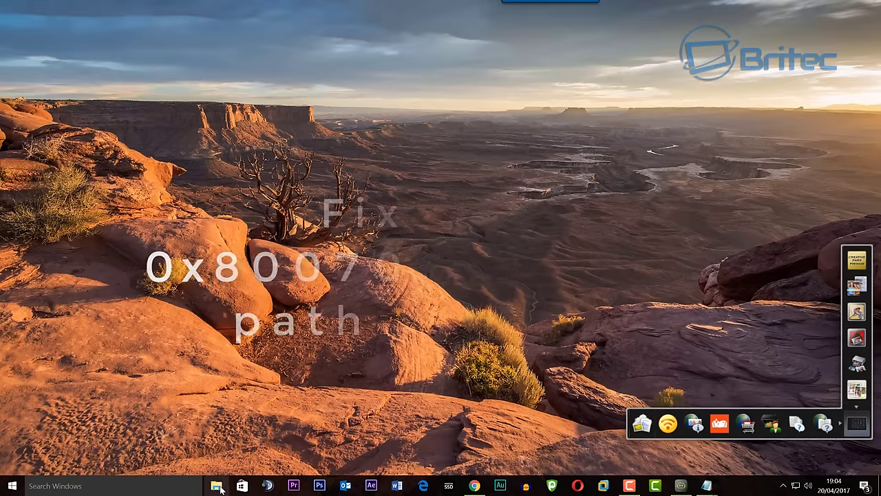
Step: Open File Explorer from the taskbar to show This PC
click(218, 486)
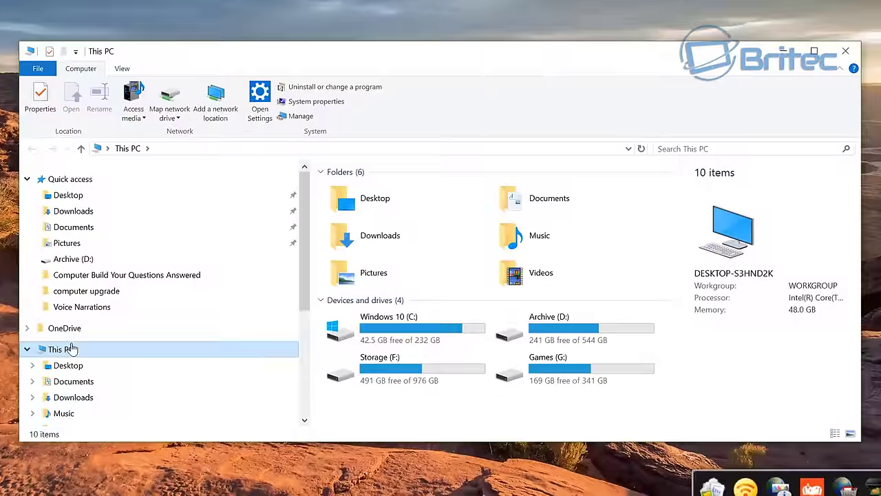
Step: Browse to Network and open the TNAS-1C3F computer, which fails with 'Windows cannot access \\TNAS-1C3F'
scroll(136, 374, down, 4)
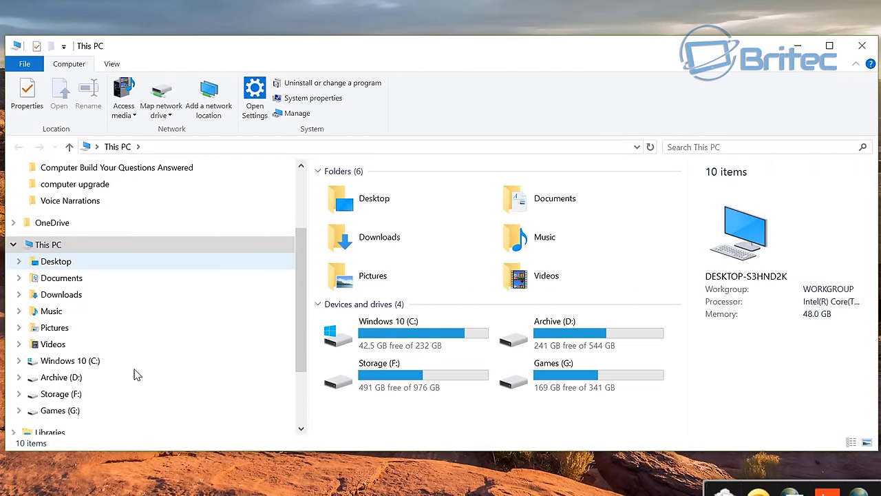
click(45, 358)
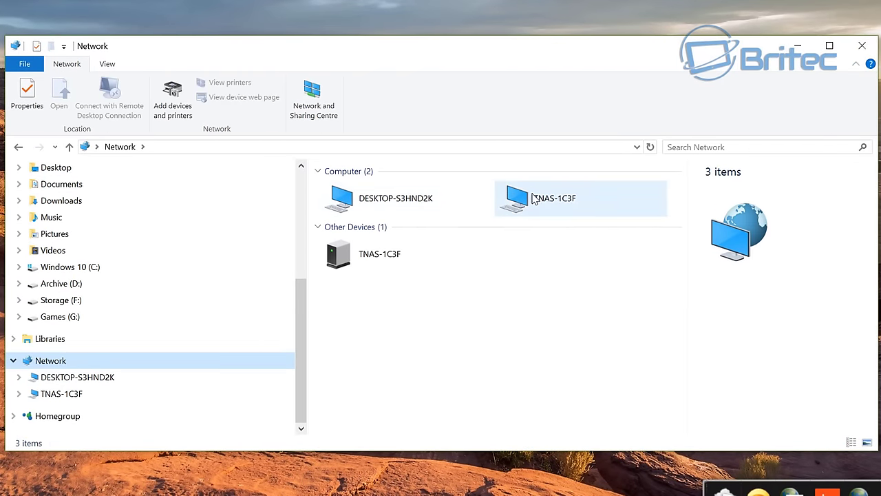
click(555, 200)
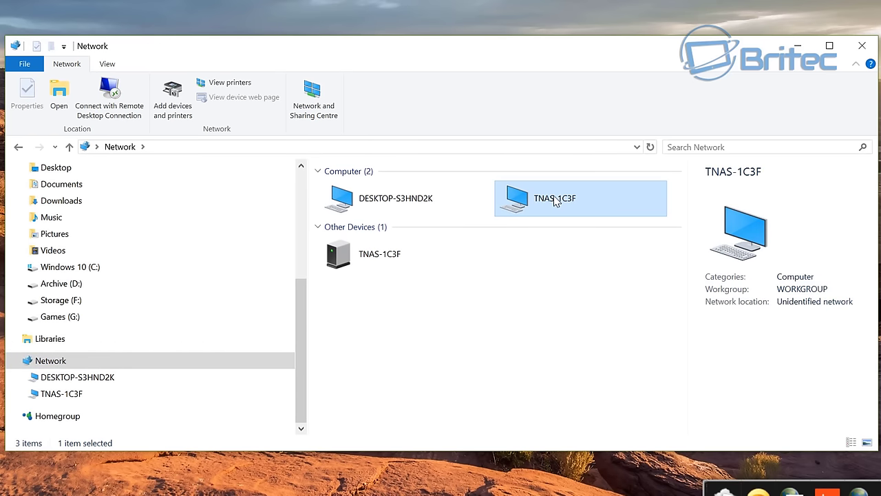
double_click(555, 200)
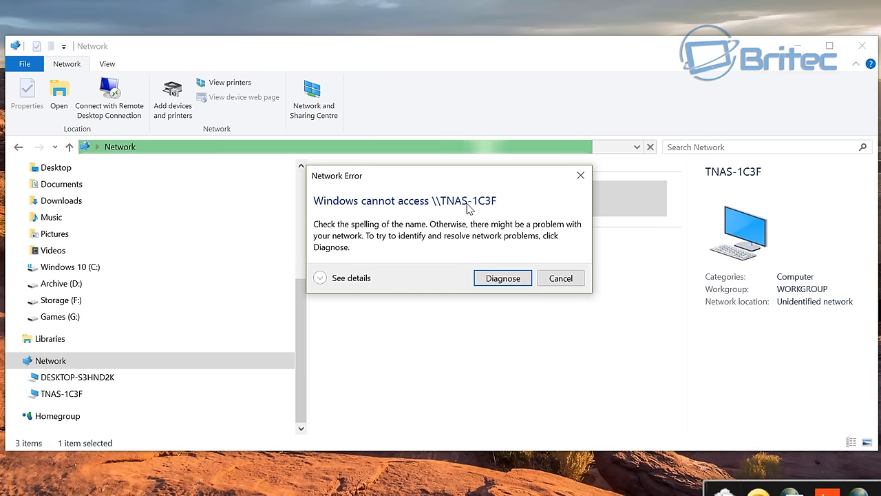
Step: Show the 0x80070035 error details and run Windows Network Diagnostics with its detailed report
click(320, 278)
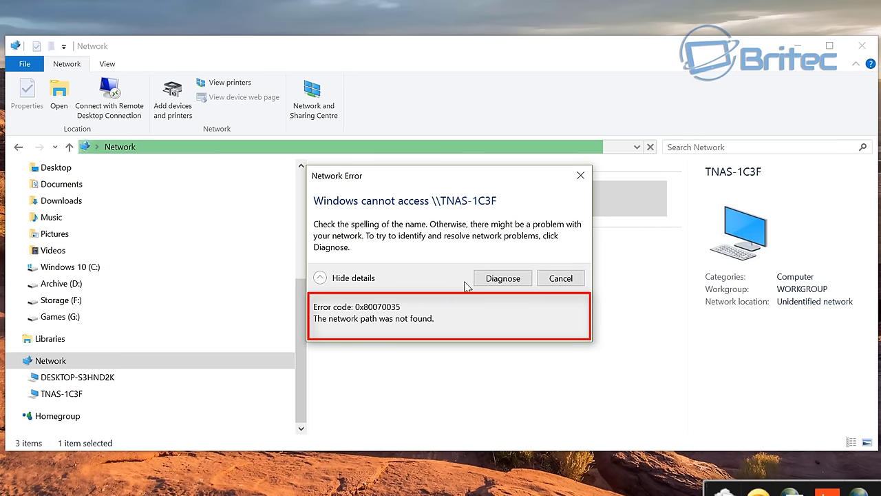
click(501, 281)
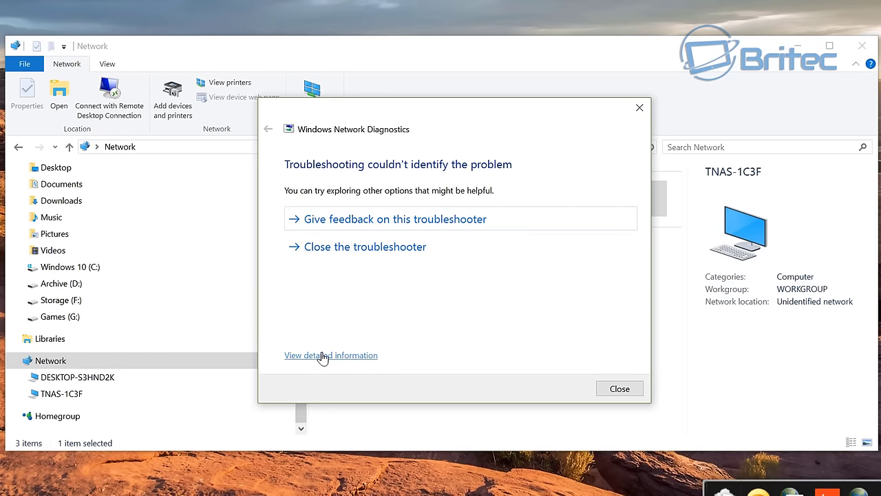
click(321, 357)
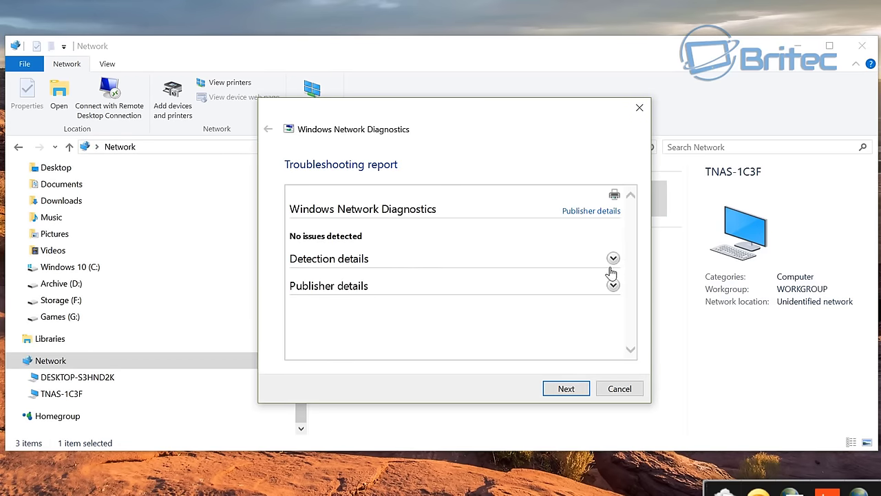
click(612, 260)
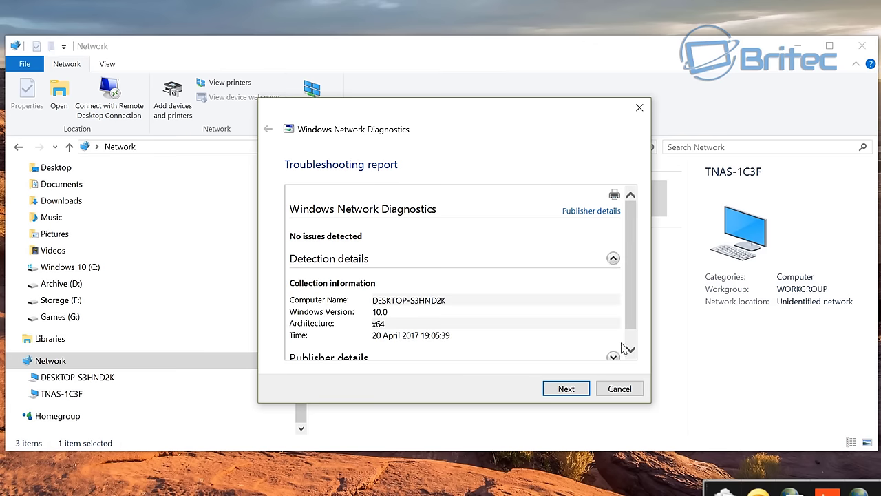
Step: Review the detection details, close the troubleshooter, and select TNAS-1C3F under Other Devices
scroll(621, 343, down, 1)
click(620, 389)
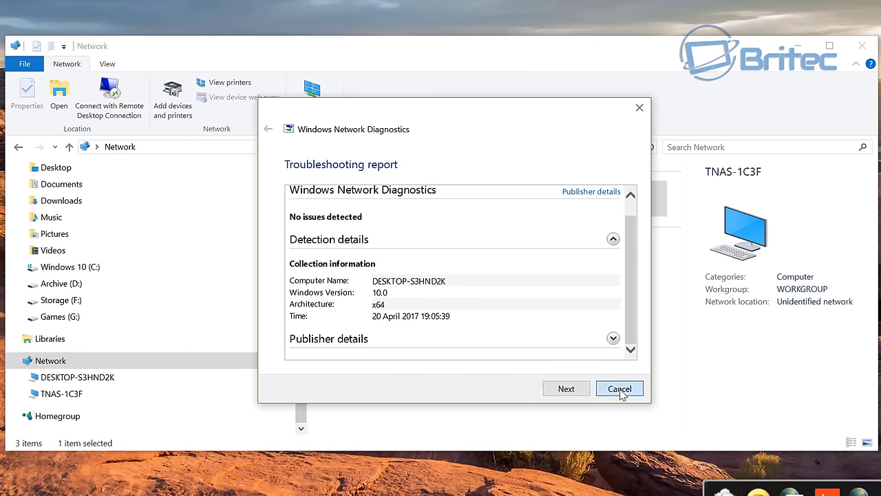
click(384, 261)
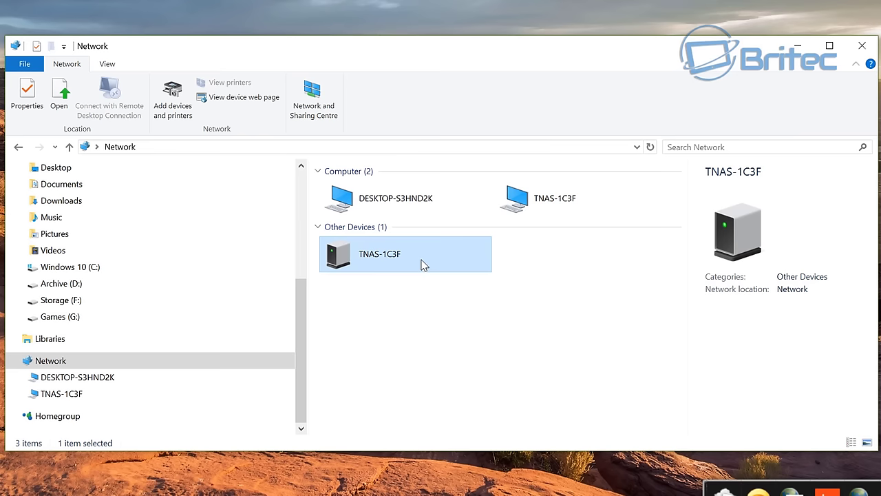
click(860, 47)
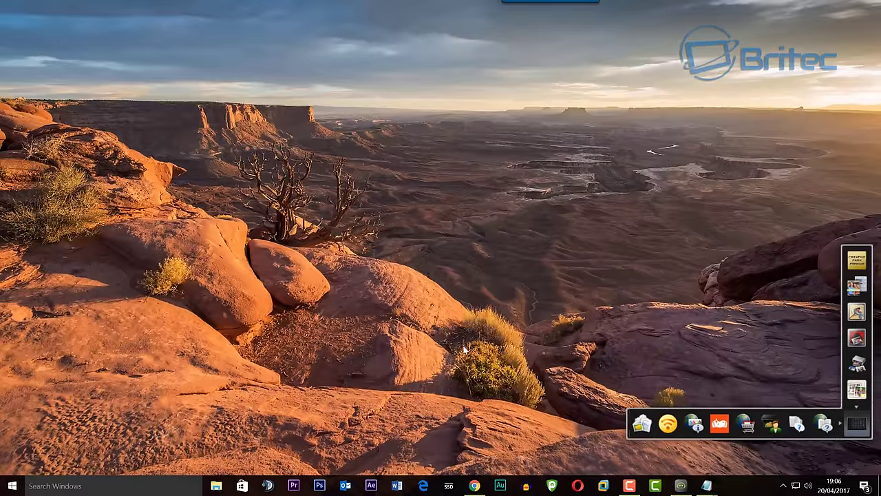
click(474, 485)
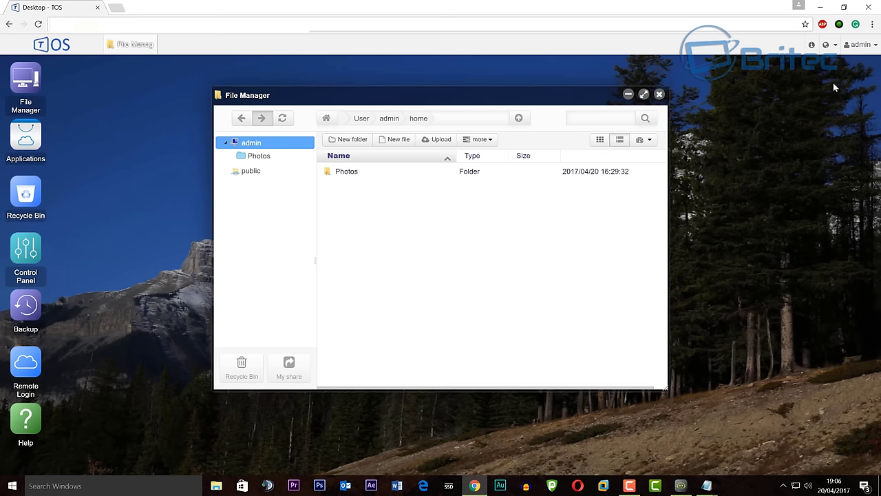
click(820, 6)
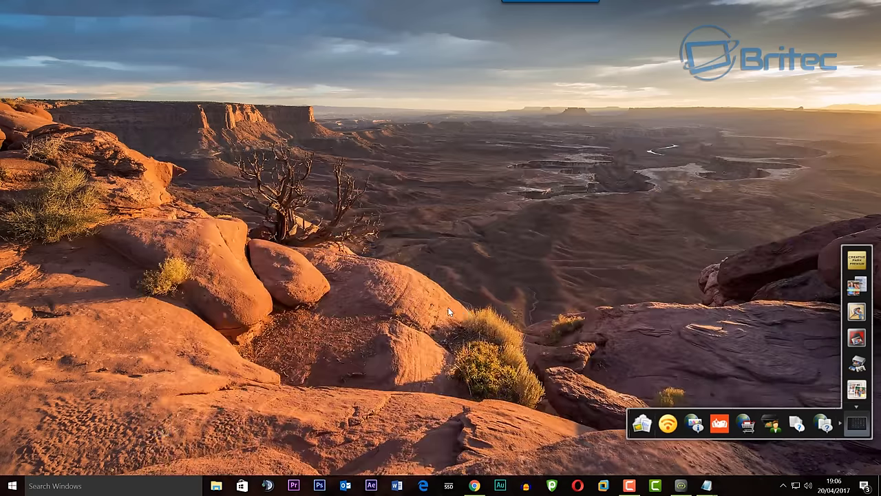
click(217, 485)
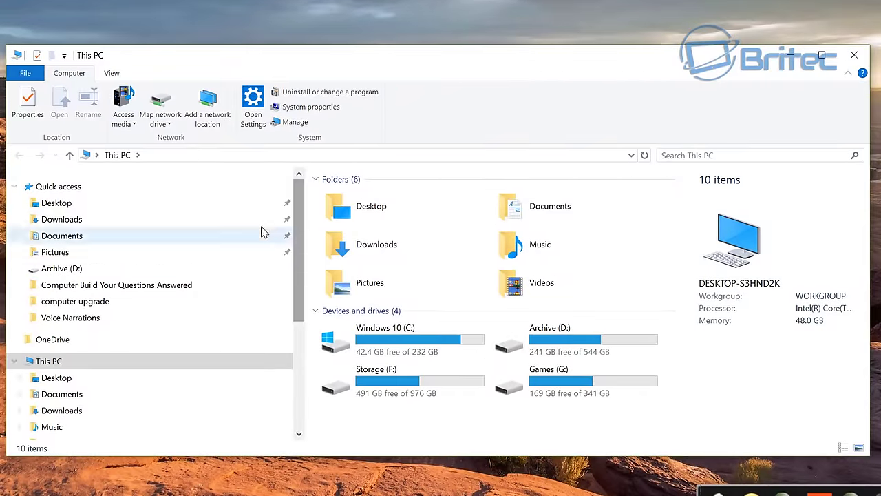
click(162, 100)
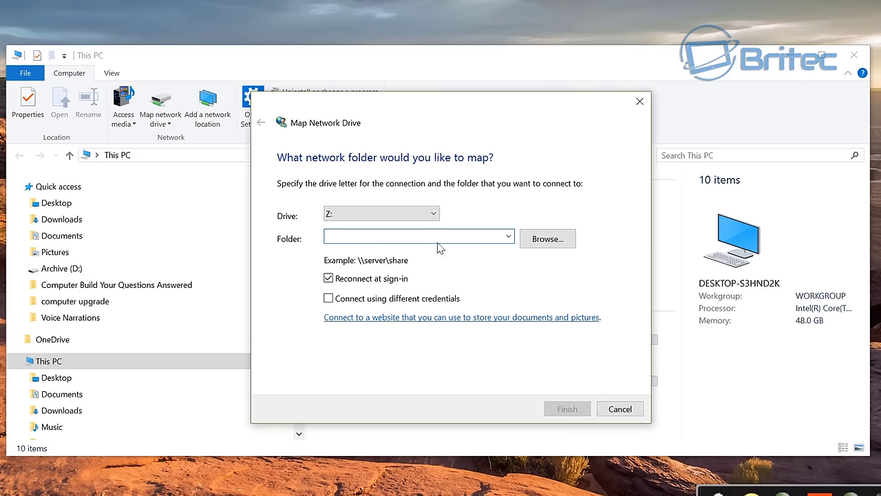
click(533, 239)
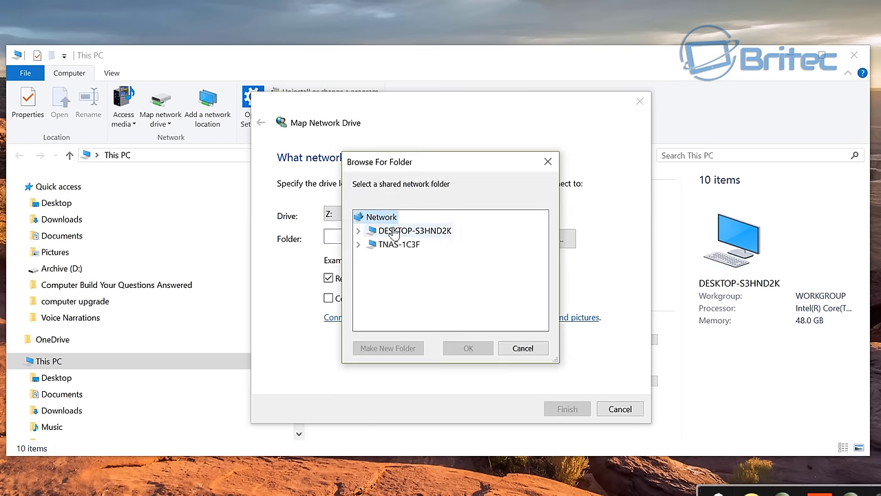
click(404, 246)
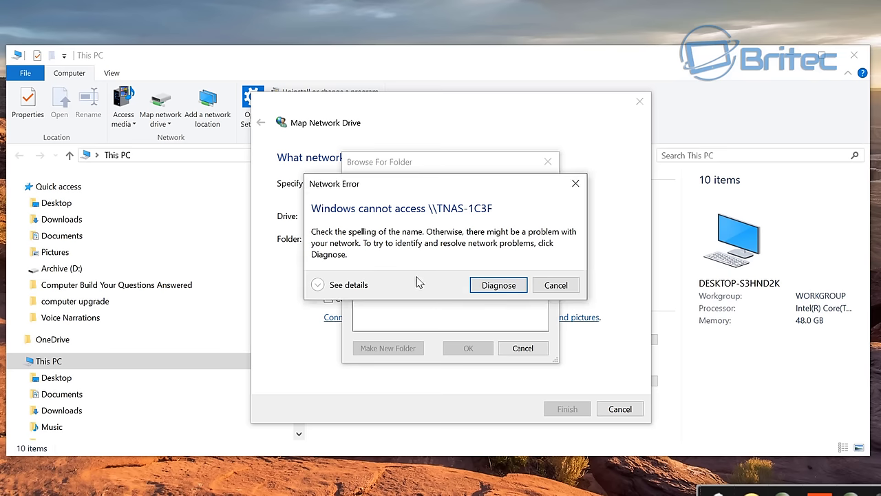
click(317, 284)
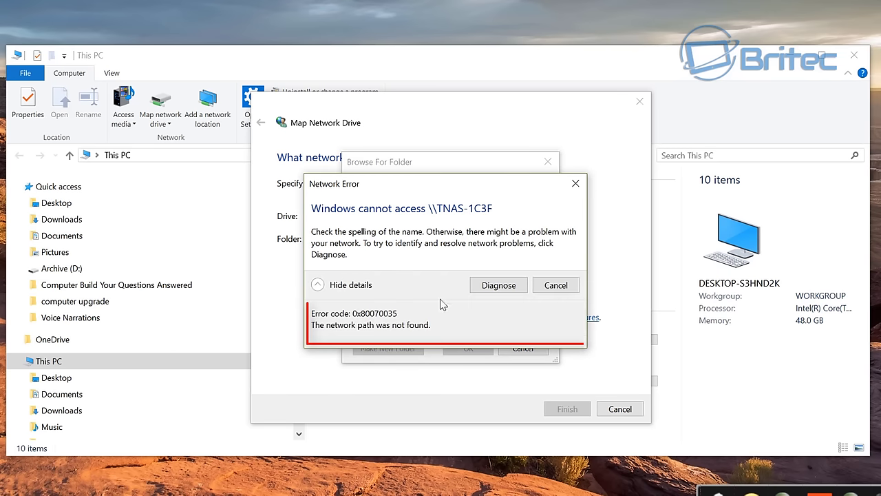
click(556, 284)
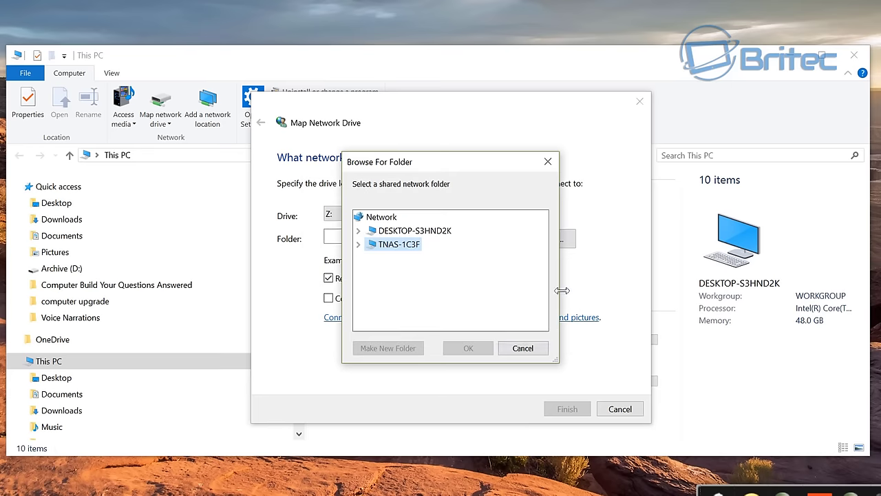
click(523, 348)
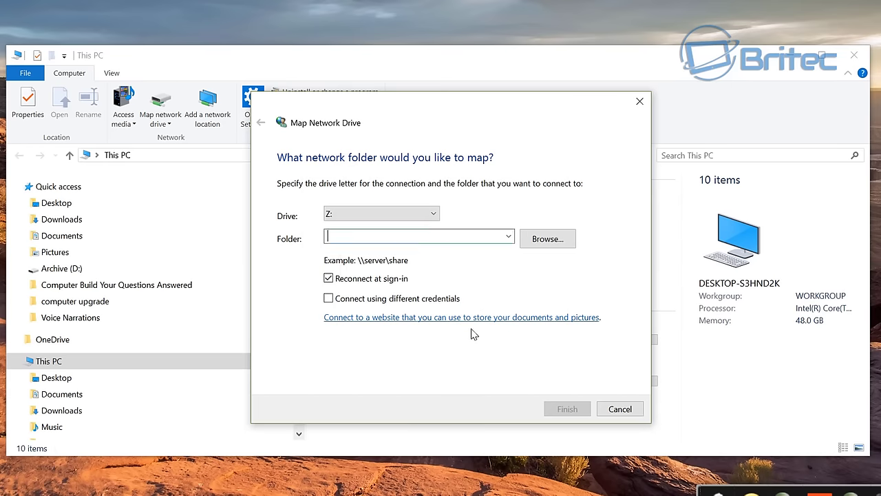
click(623, 410)
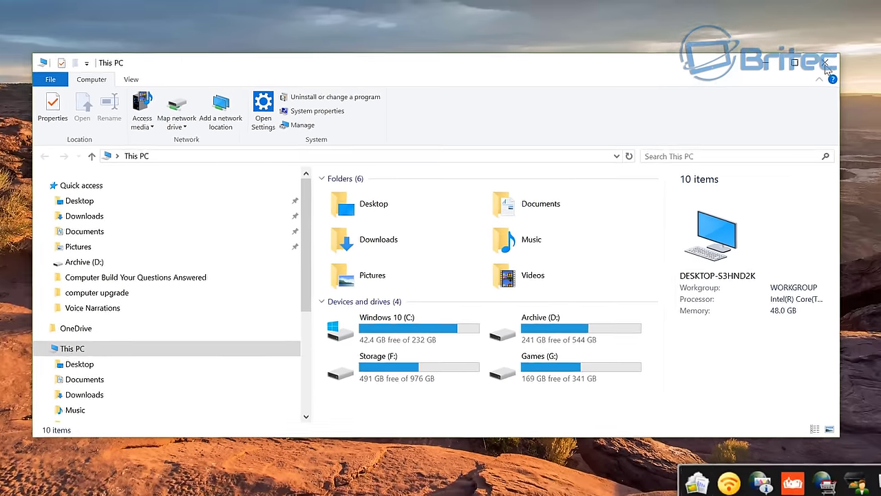
click(853, 54)
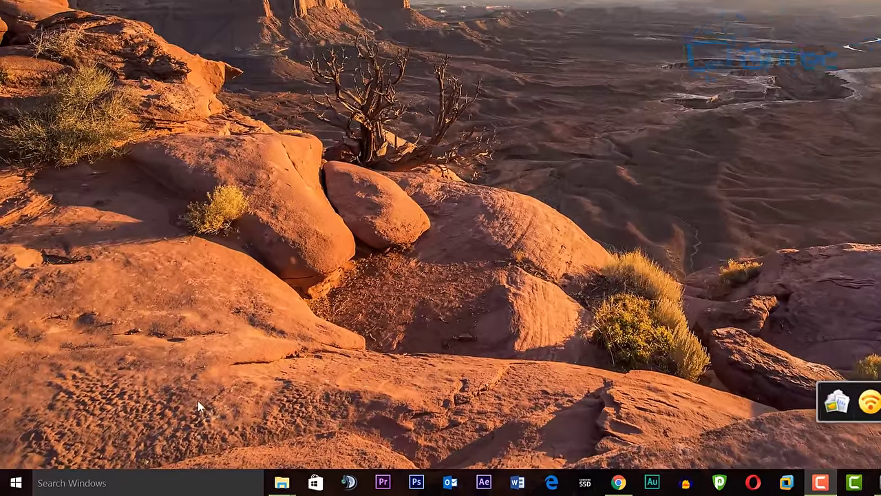
Step: Run \\192.168.0.3 from the Run dialog, check the 0x80070035 error, and dismiss it
right_click(15, 482)
click(43, 415)
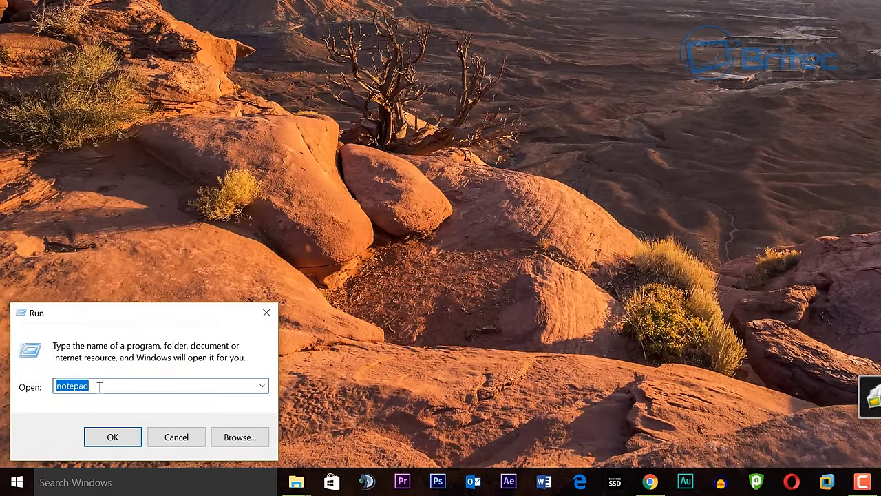
text(\\)
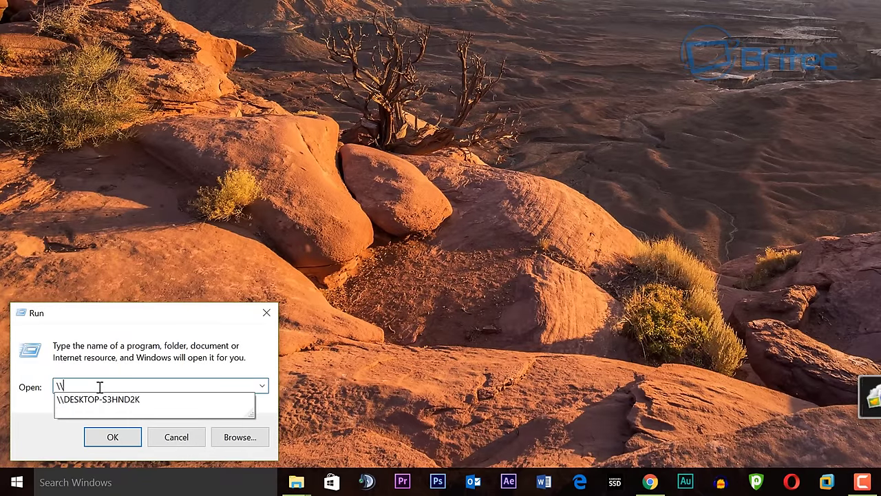
text(192.168.0.3)
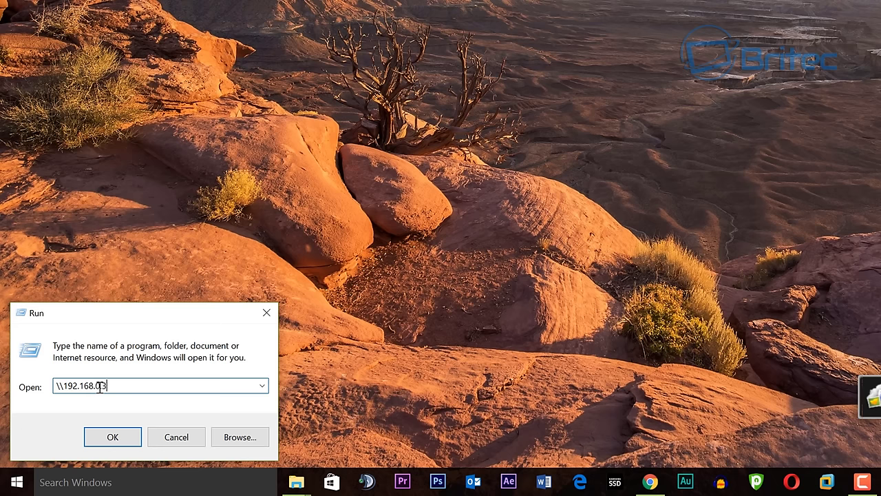
key(Return)
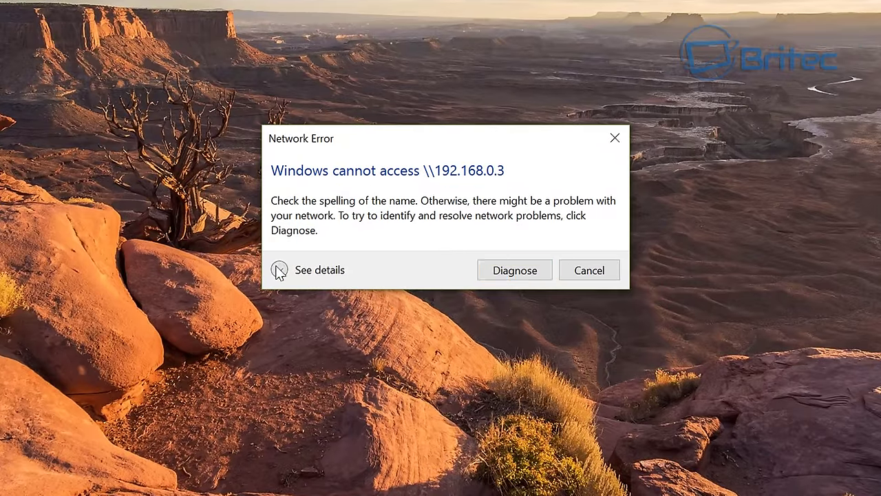
click(279, 271)
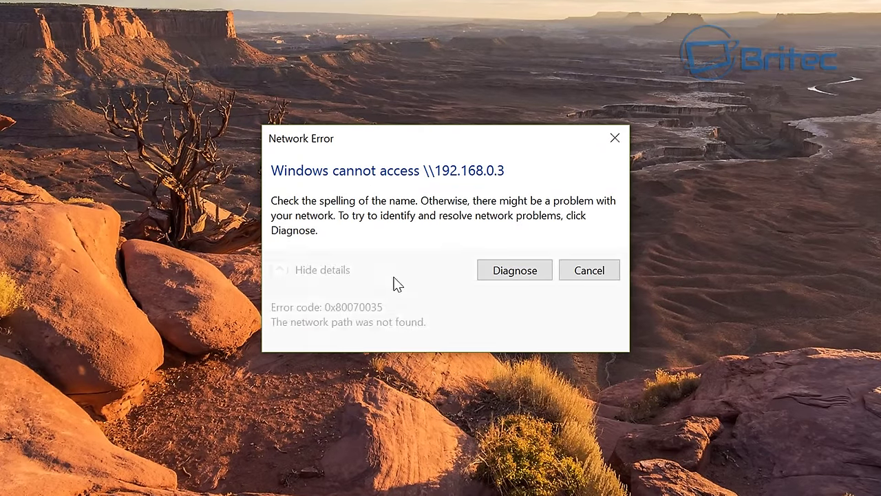
click(609, 272)
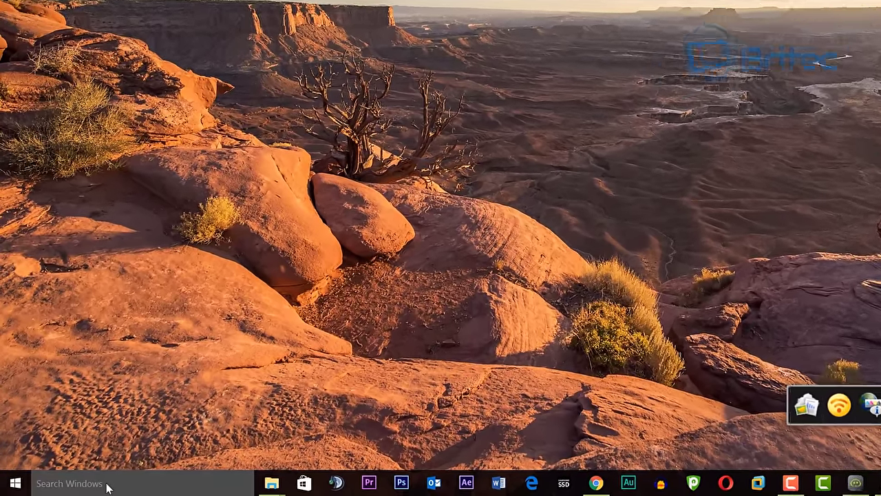
Step: Search Windows for 'services' and launch the Services (Local) console
click(88, 485)
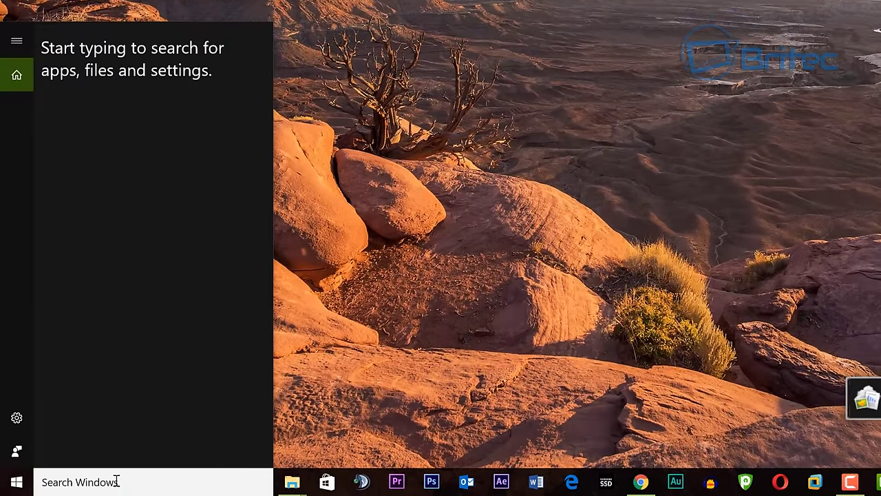
text(service)
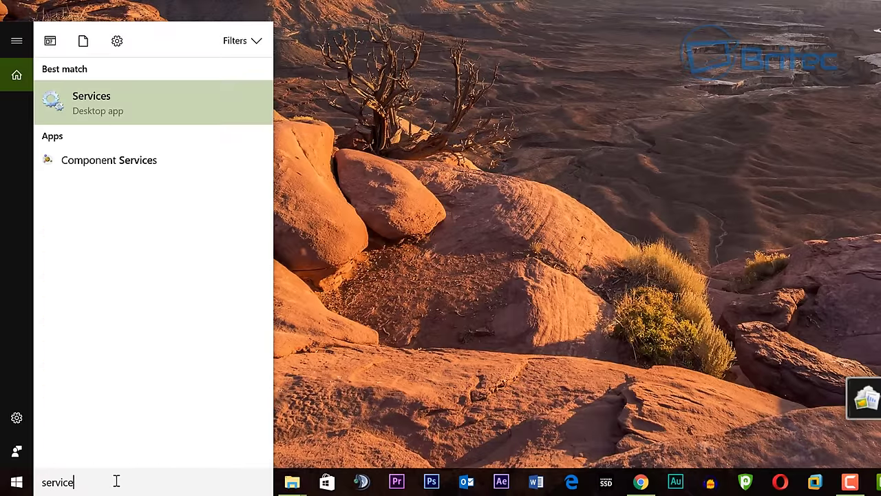
text(s)
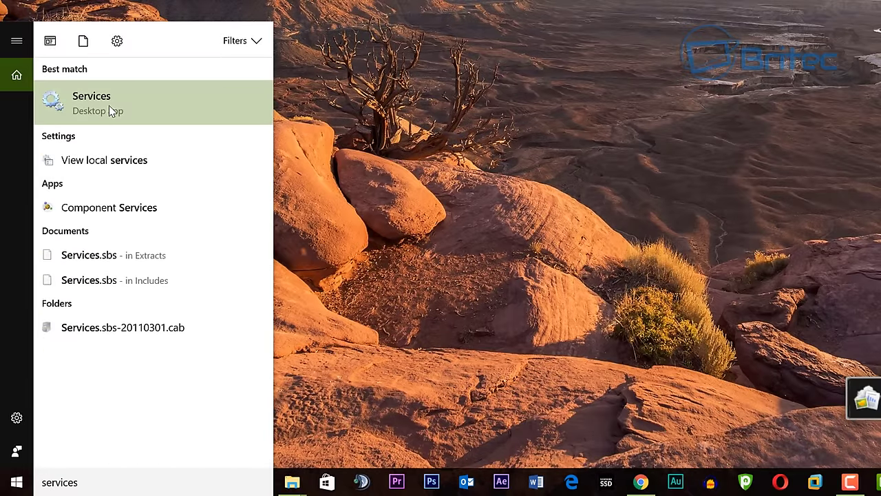
click(109, 106)
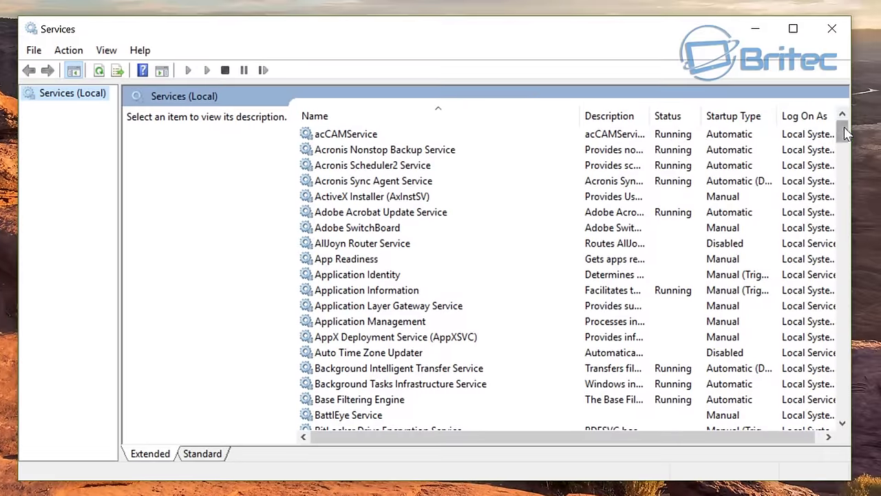
Step: Set TCP/IP NetBIOS Helper to Automatic startup, apply it, and start the service
drag(844, 132, 829, 342)
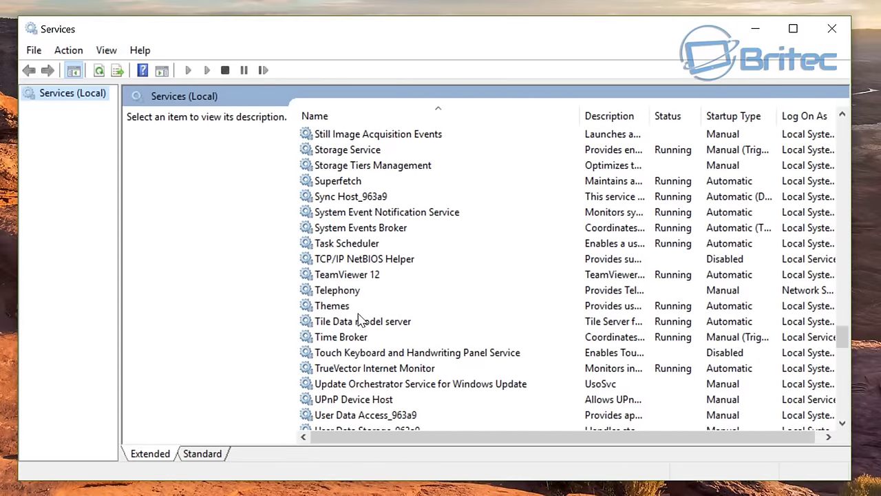
click(372, 260)
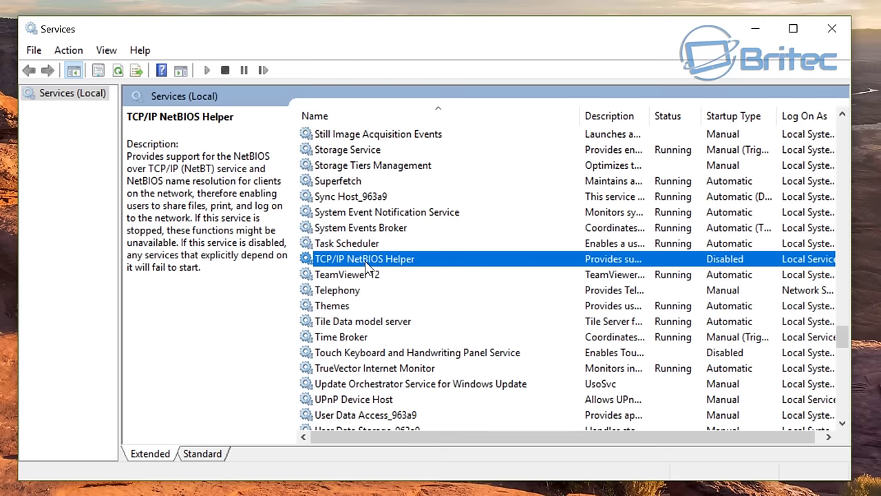
double_click(472, 262)
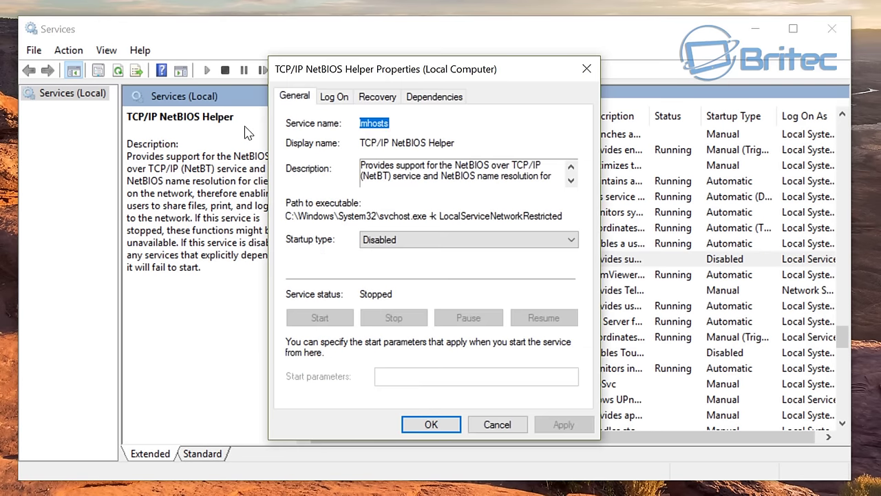
click(472, 241)
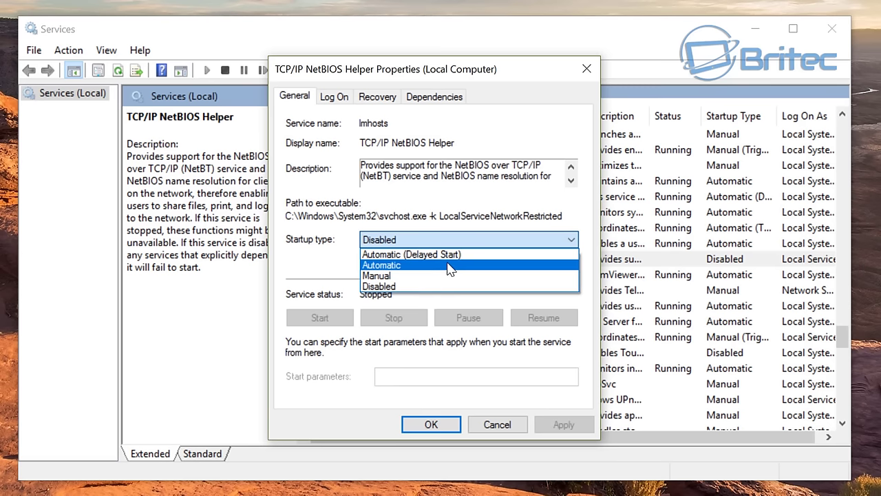
key(Return)
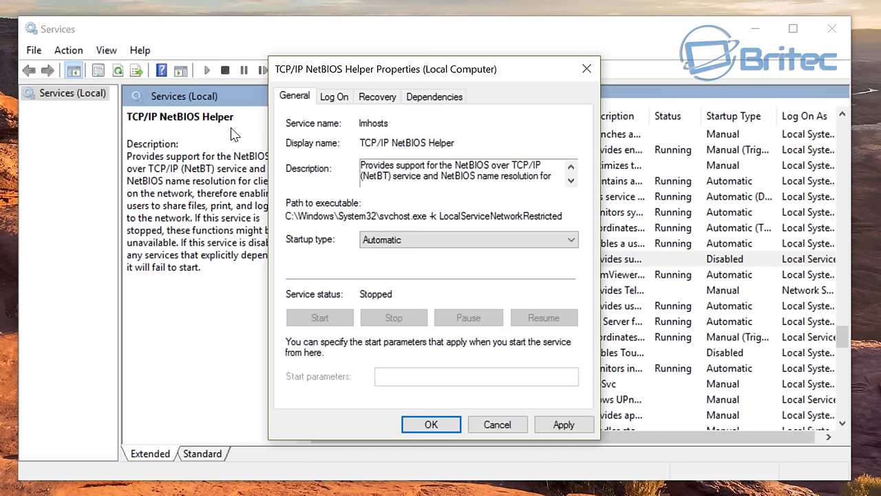
click(563, 425)
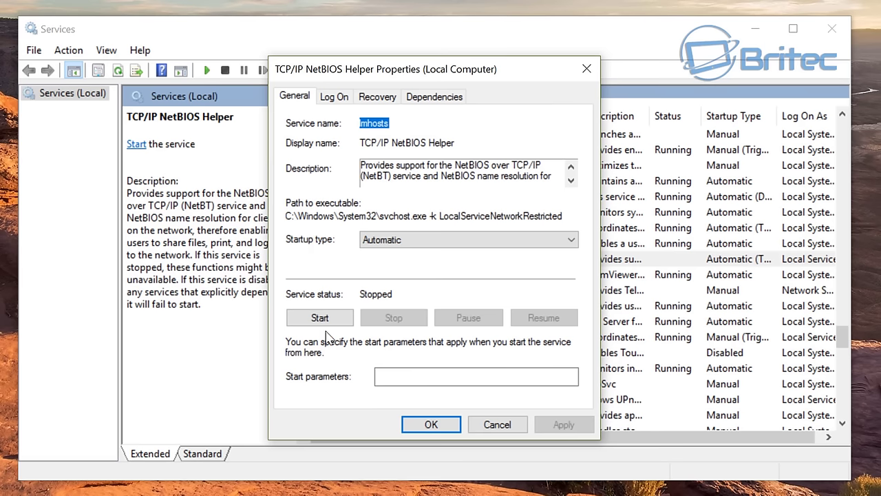
click(321, 318)
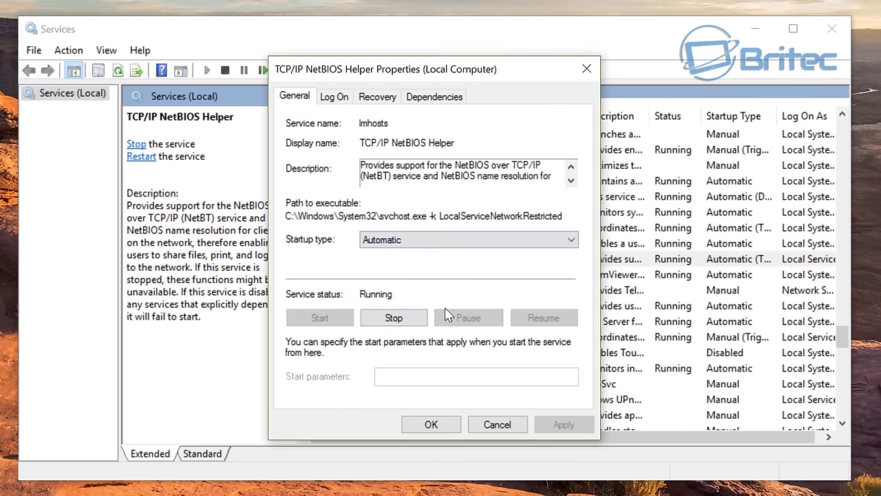
click(431, 425)
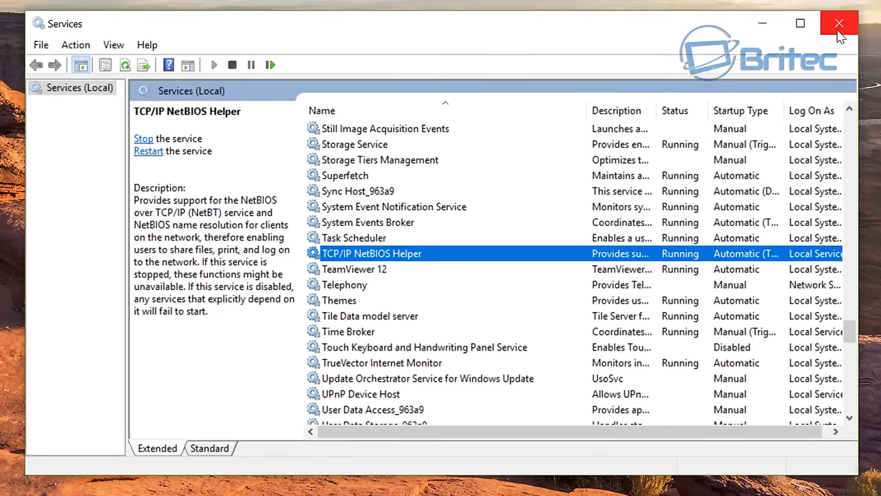
Step: Close Services and open Ethernet Status via Control Panel's Network and Sharing Centre
click(830, 34)
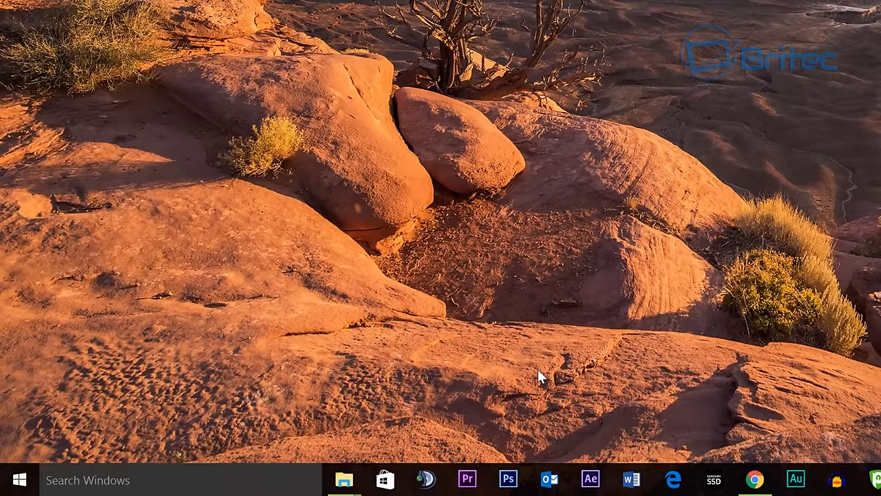
right_click(20, 480)
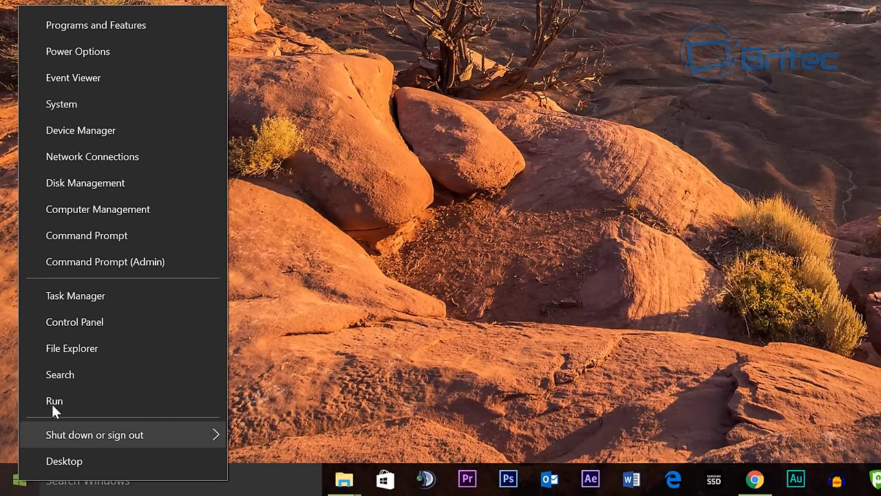
click(89, 324)
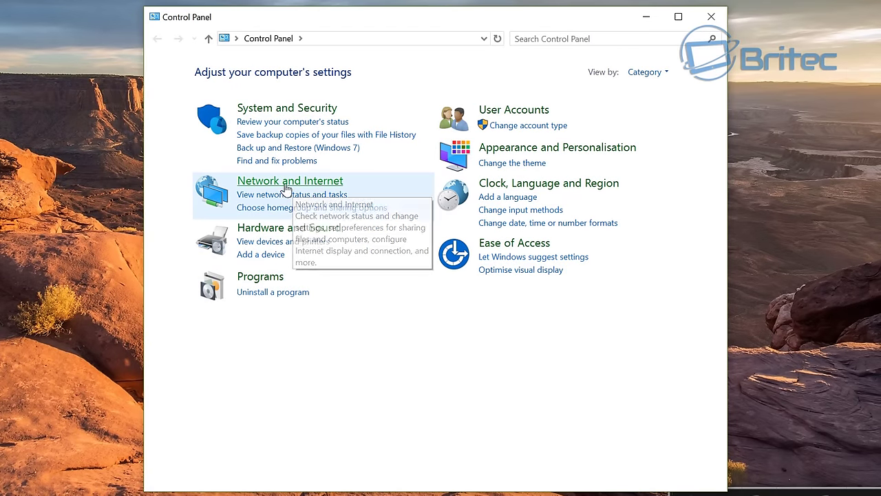
click(286, 188)
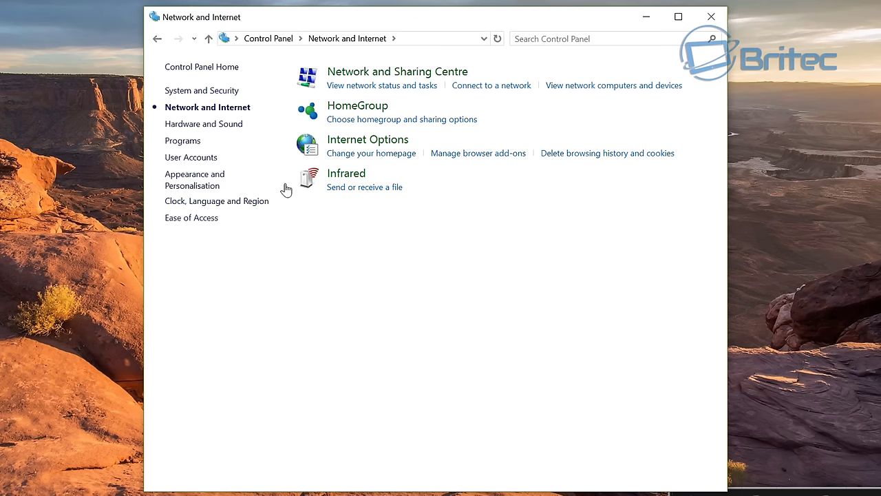
click(441, 77)
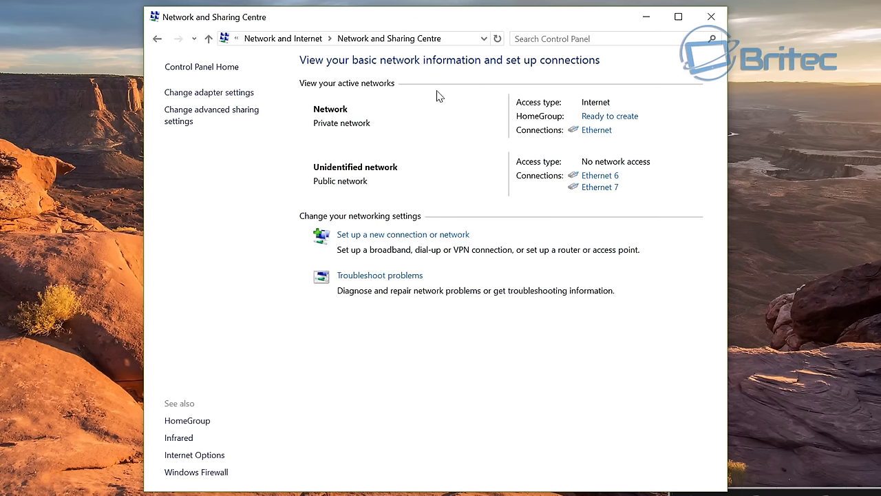
click(596, 131)
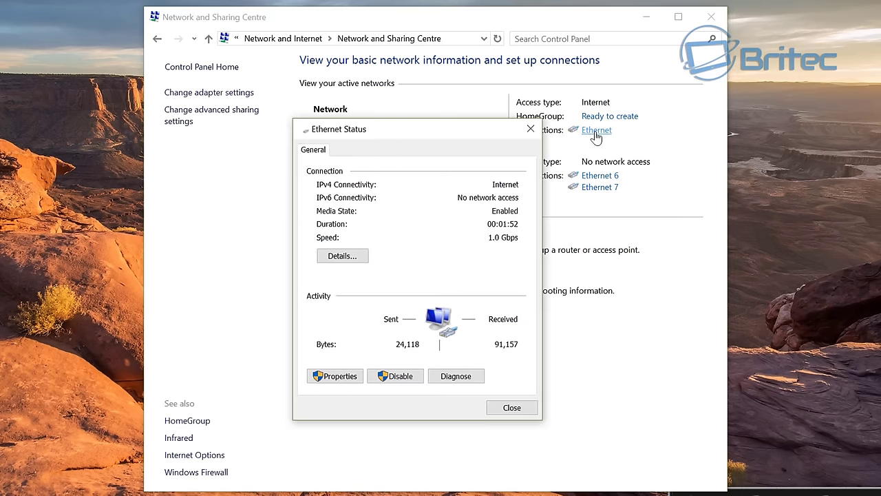
Step: Open the Ethernet adapter's TCP/IPv4 properties and its Advanced TCP/IP Settings
click(330, 377)
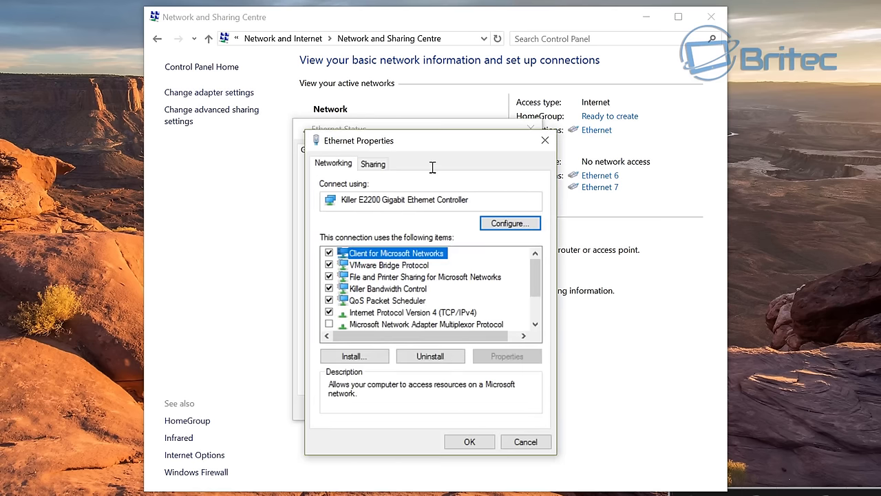
drag(429, 146, 415, 132)
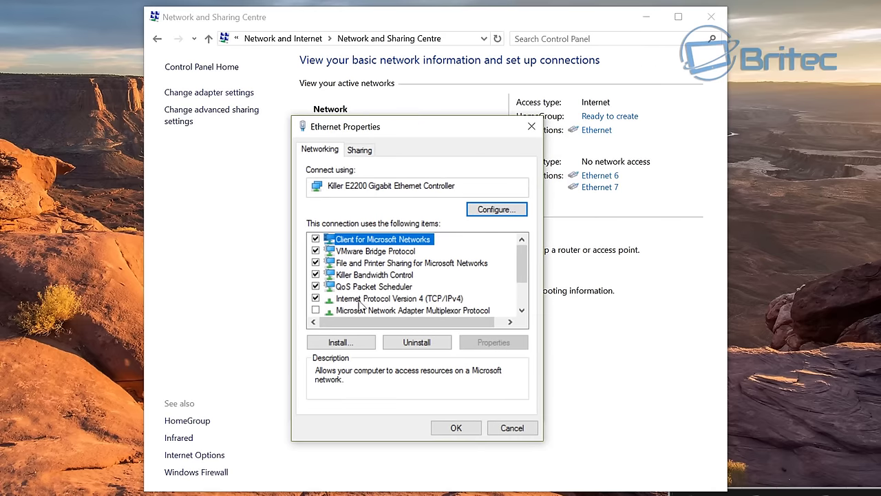
click(386, 298)
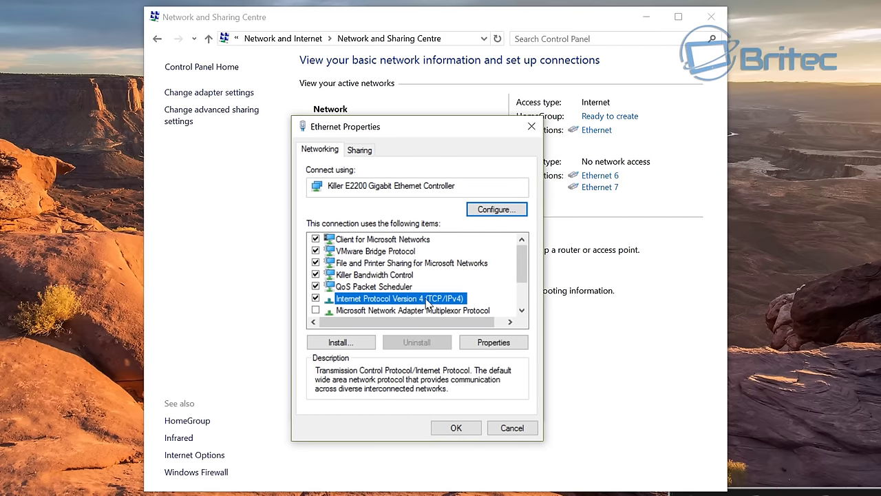
click(491, 342)
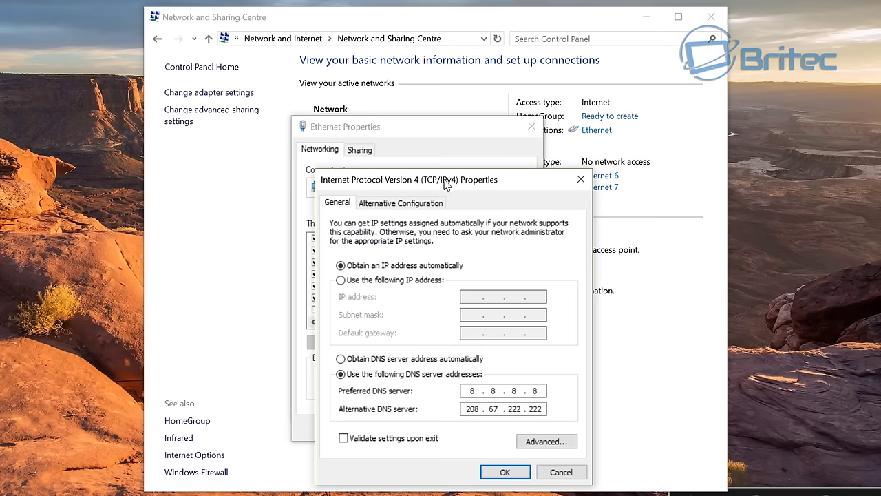
drag(444, 180, 407, 133)
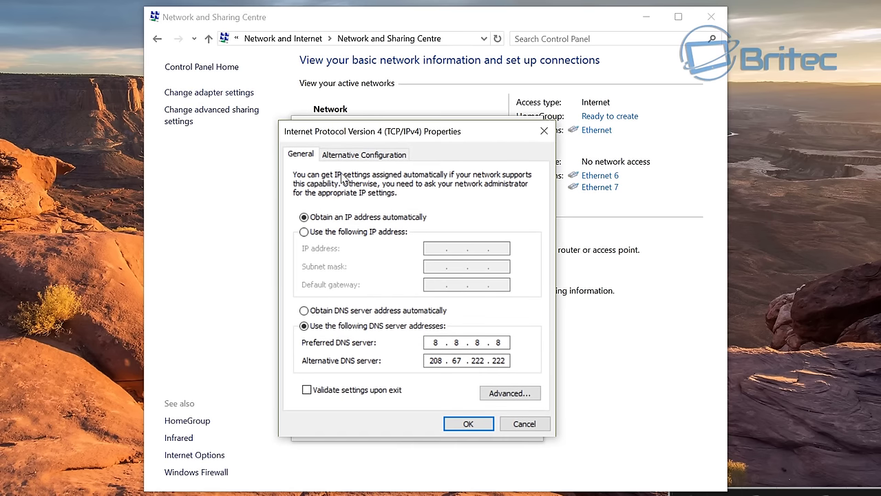
click(510, 393)
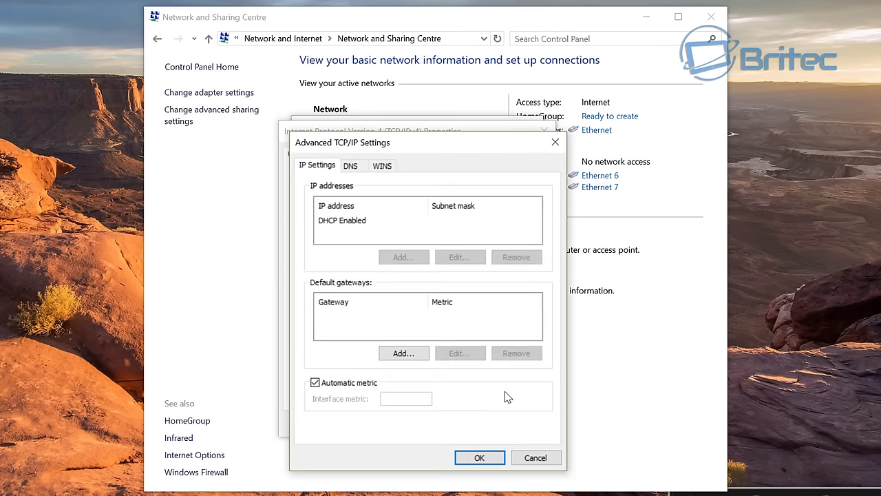
drag(434, 141, 424, 125)
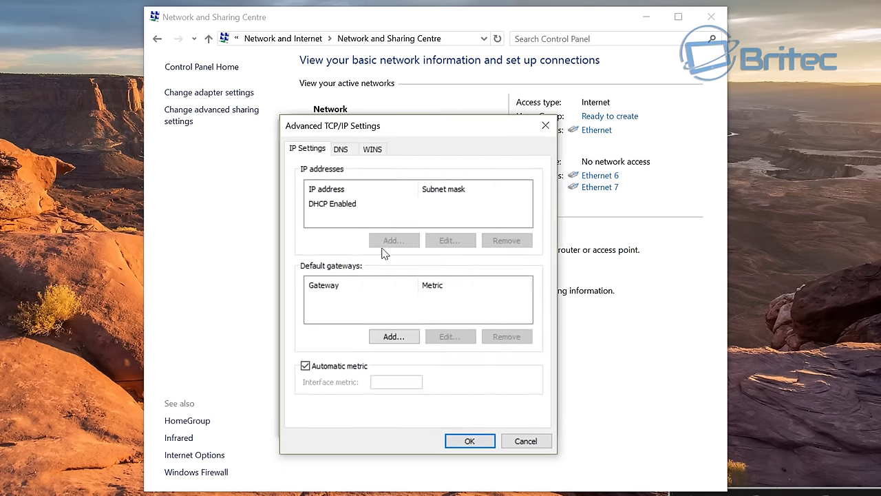
Step: Check the WINS tab with NetBIOS over TCP/IP enabled, then confirm and close all network windows
click(373, 149)
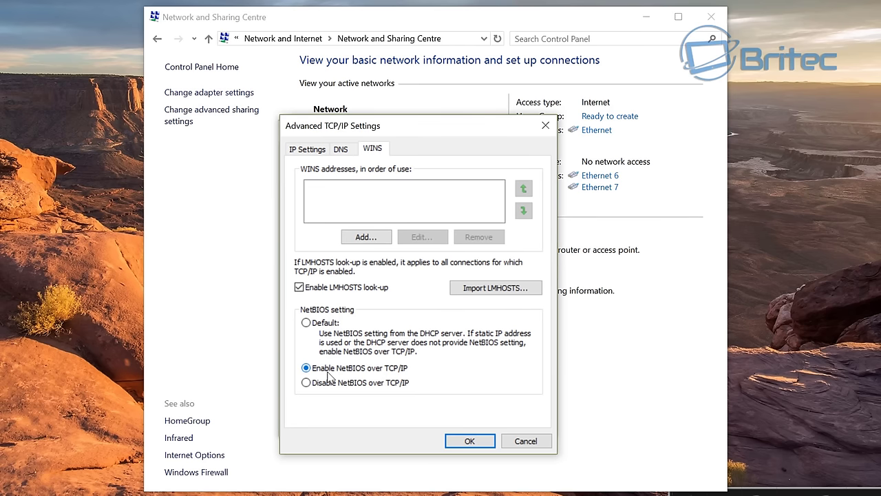
click(468, 441)
click(468, 424)
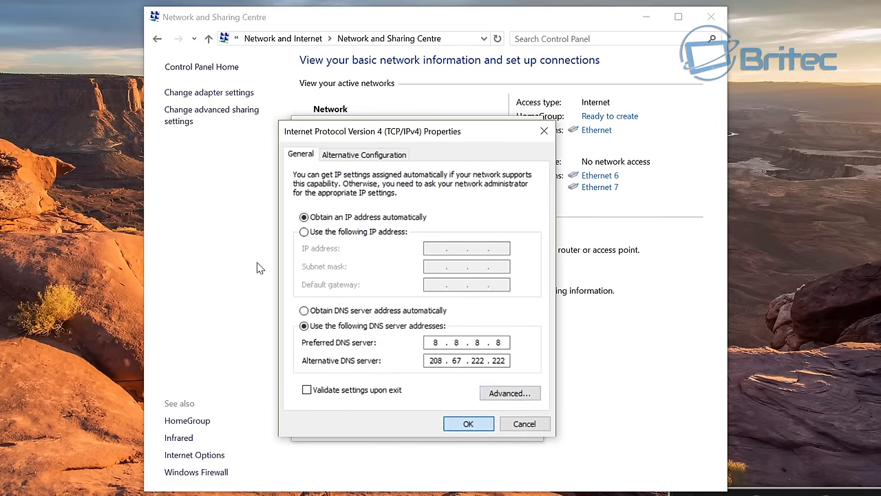
click(463, 427)
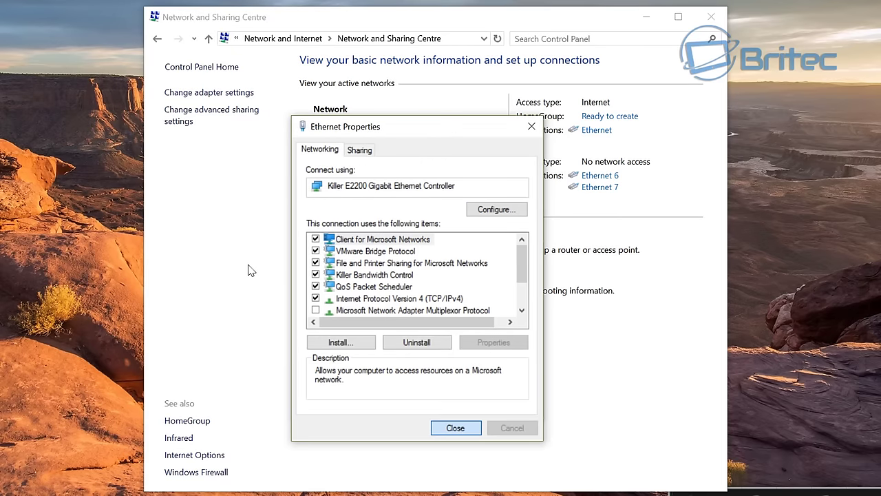
click(512, 409)
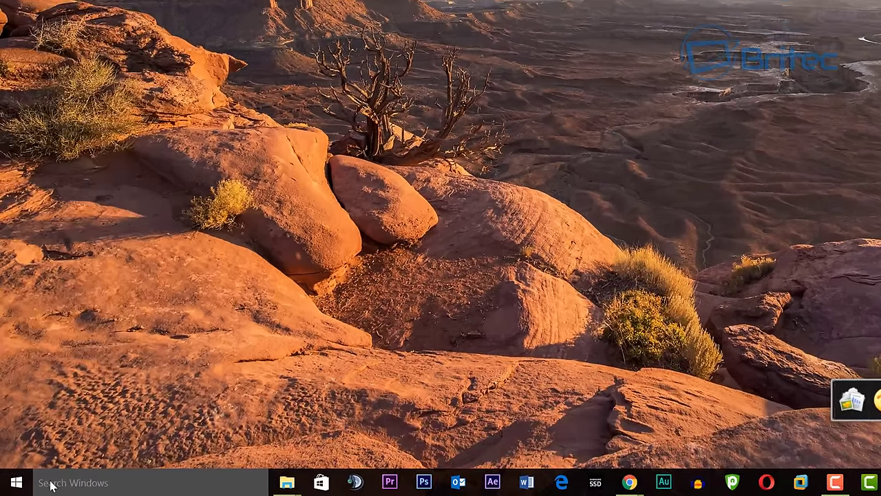
Step: Search Windows for regedit and launch Registry Editor
click(38, 485)
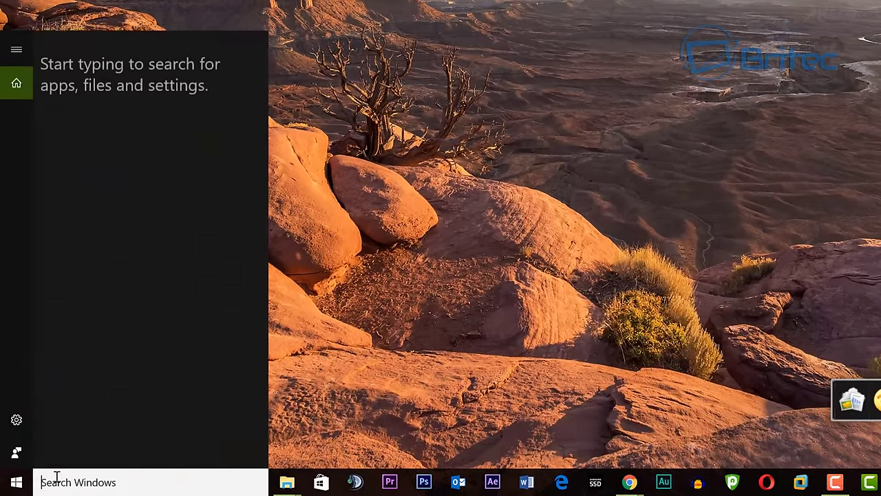
text(regedit)
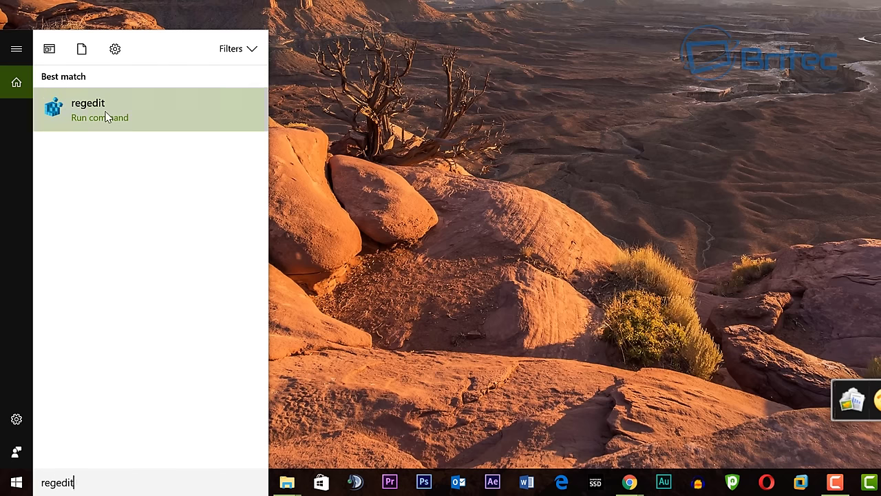
click(103, 118)
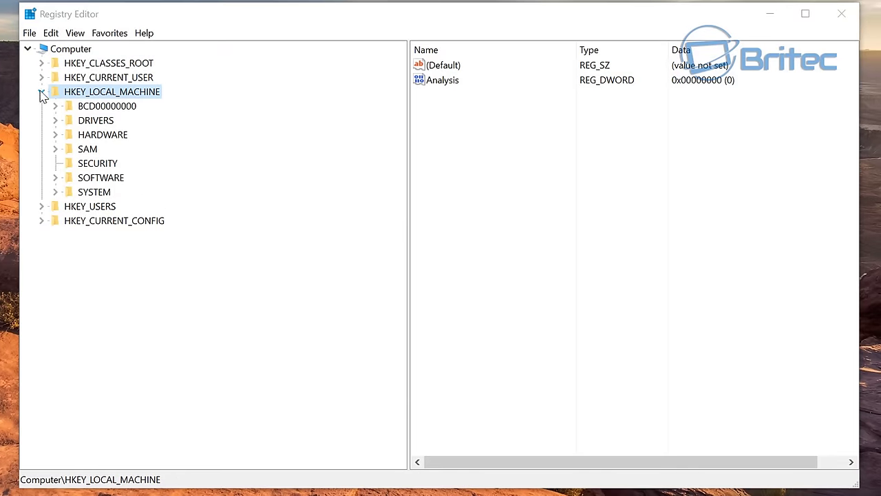
Step: Expand HKEY_LOCAL_MACHINE > SOFTWARE > Microsoft and scroll down to the MSLicensing key
click(41, 91)
click(40, 91)
click(103, 178)
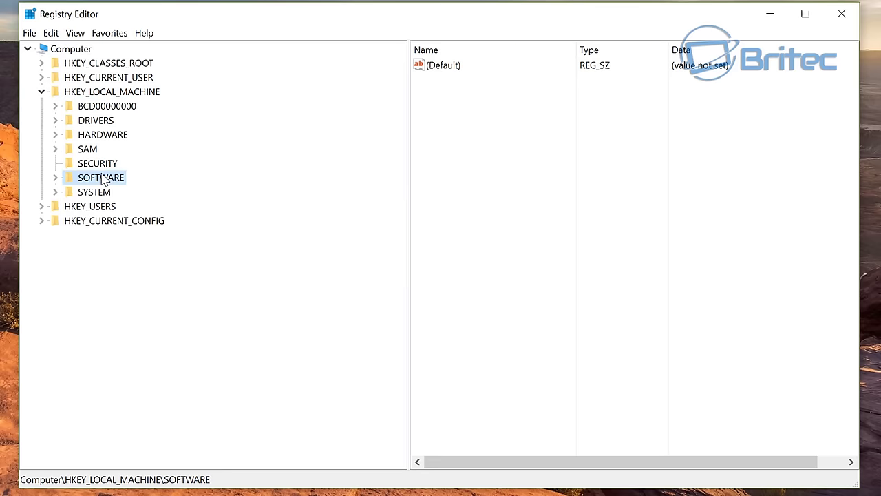
click(55, 178)
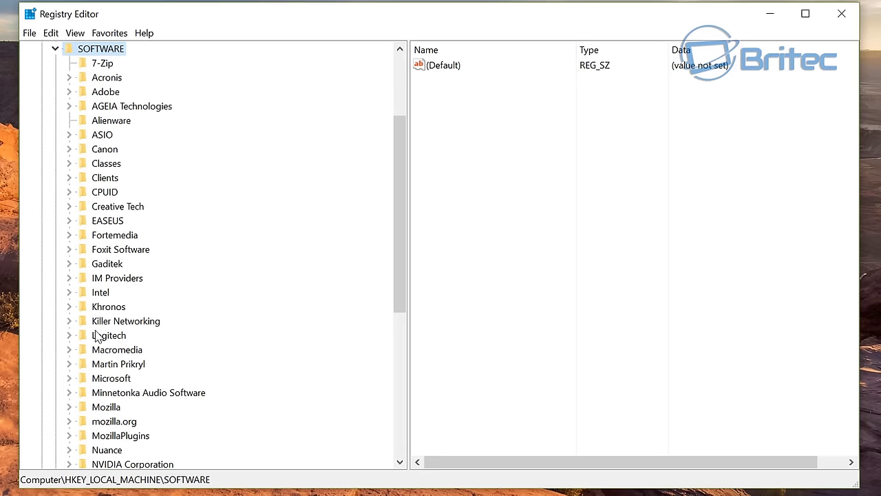
click(96, 379)
click(70, 378)
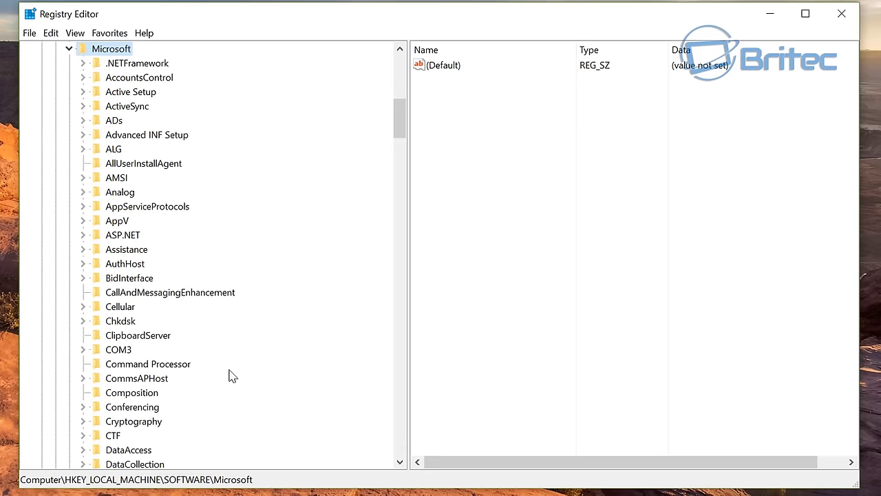
scroll(143, 368, down, 13)
scroll(144, 370, down, 9)
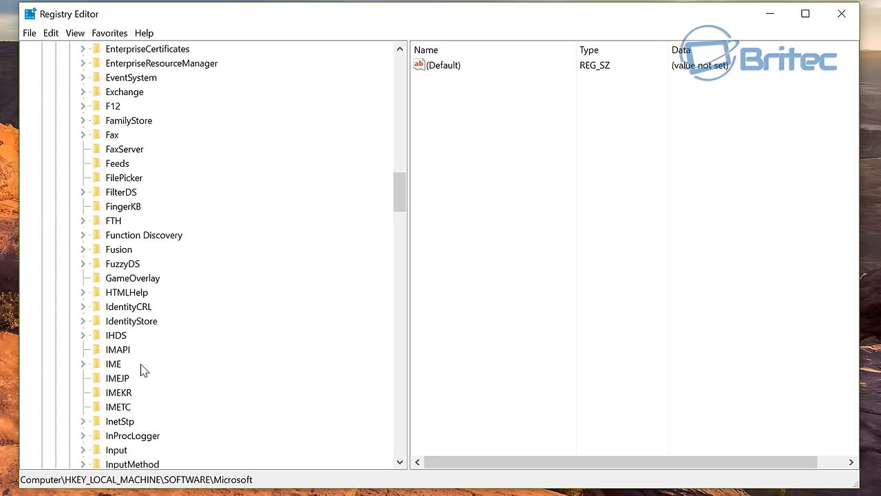
scroll(144, 370, down, 3)
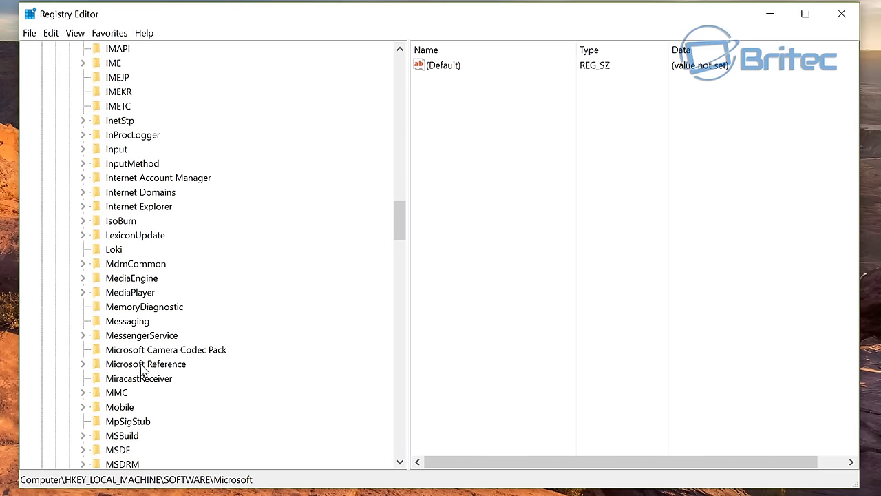
scroll(144, 370, down, 4)
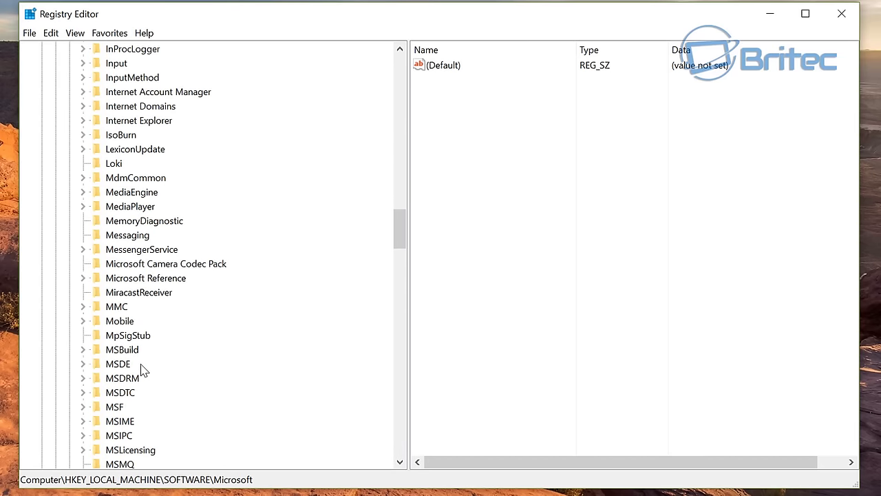
Step: Expand MSLicensing and permanently delete its HardwareID subkey
click(131, 365)
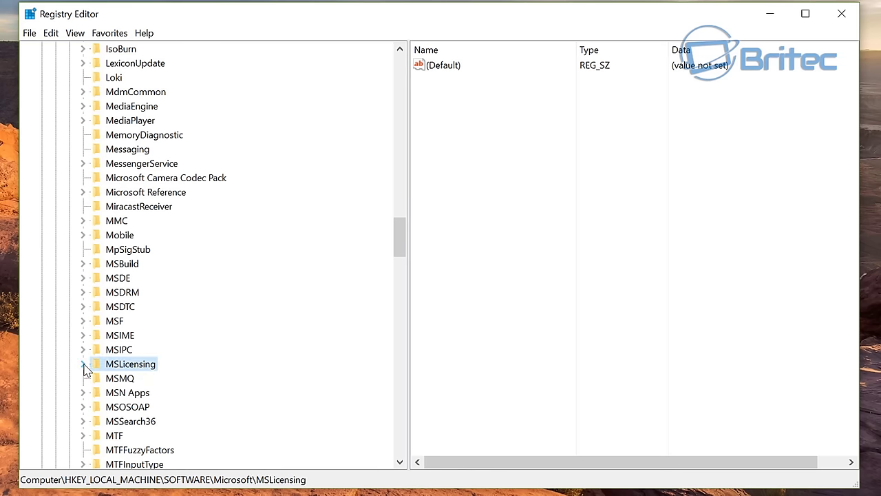
click(83, 364)
right_click(144, 385)
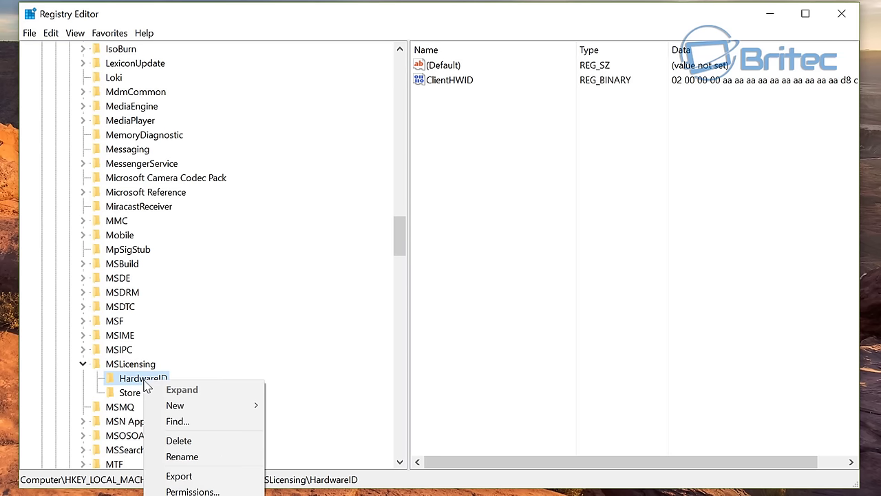
click(174, 441)
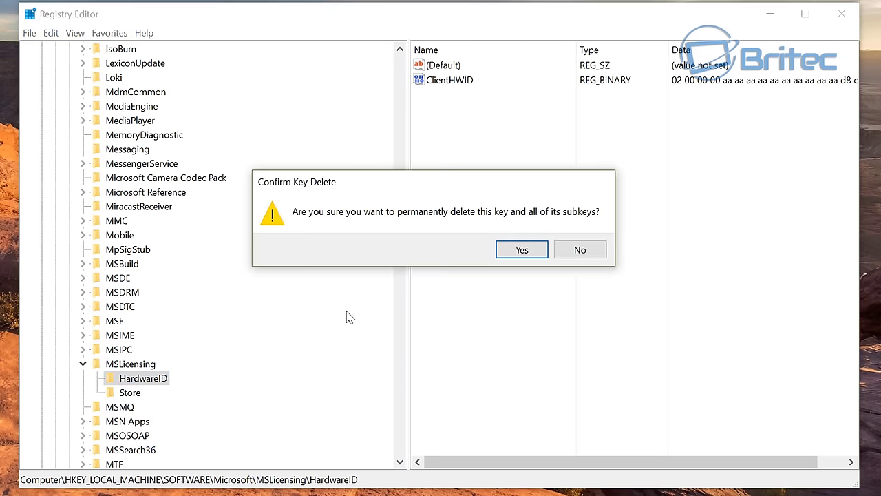
click(521, 252)
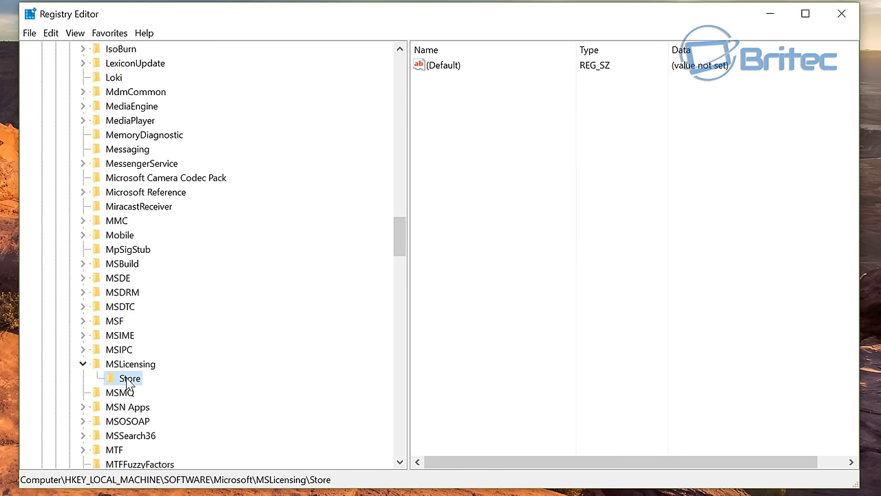
Step: Permanently delete the Store subkey under MSLicensing
right_click(128, 380)
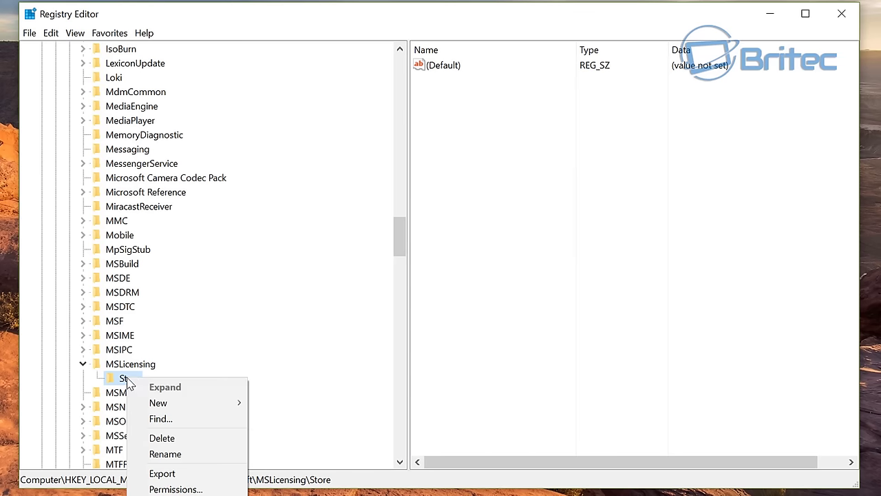
click(192, 439)
click(521, 255)
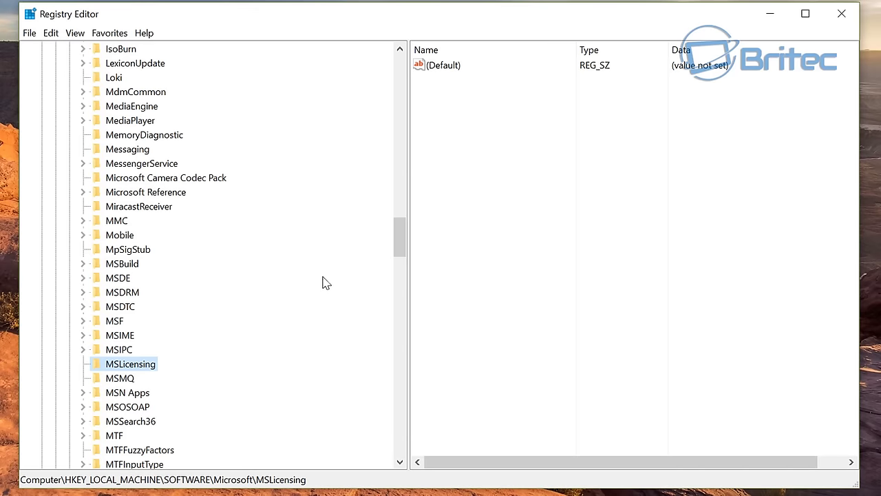
Step: Close Registry Editor, refresh the desktop, then open This PC with Win+E and raise its window
click(843, 17)
right_click(430, 176)
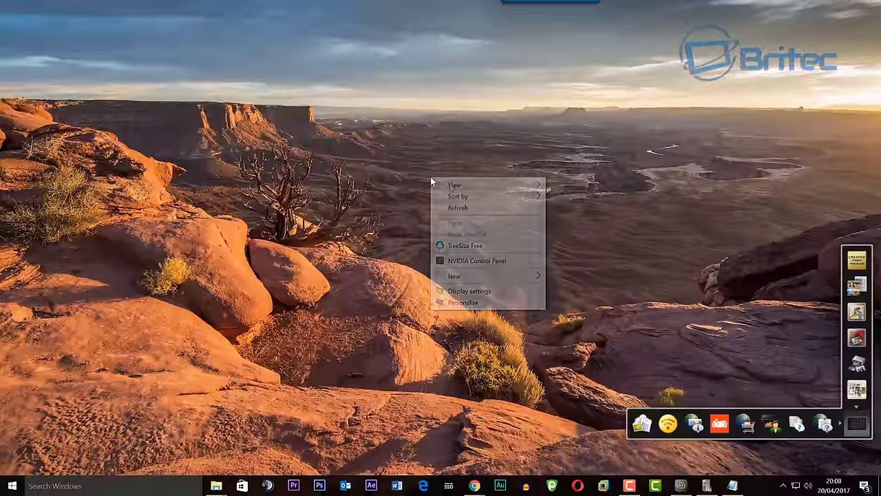
click(463, 207)
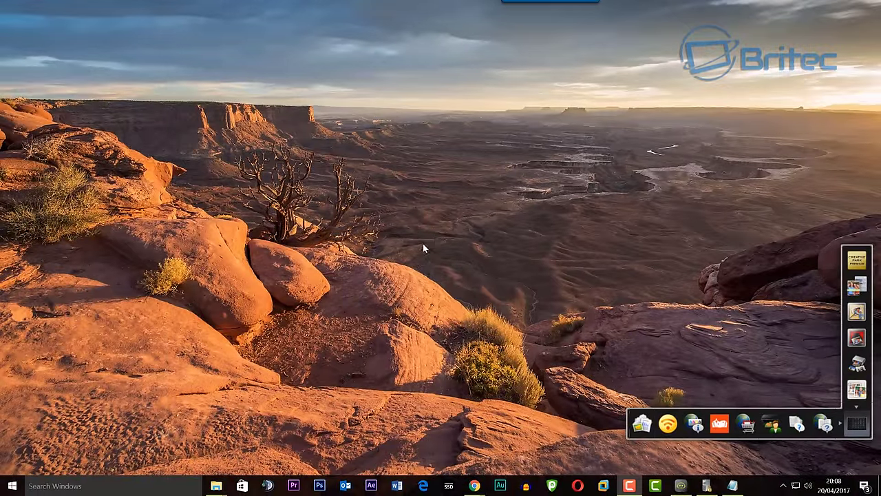
key(super+e)
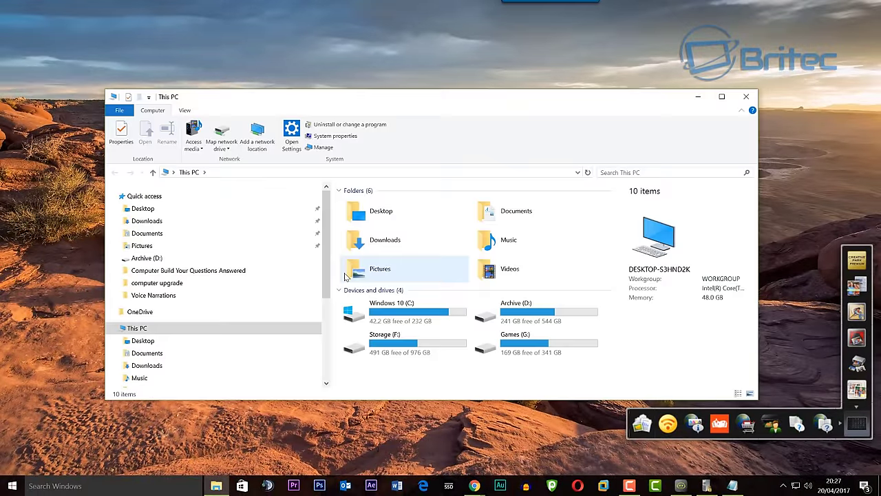
drag(369, 108, 377, 67)
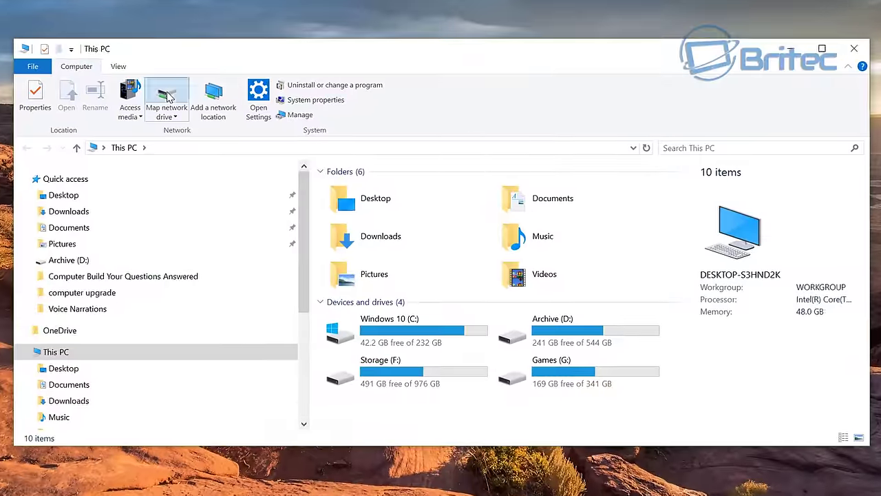
Step: Start mapping a network drive and browse to the NAS TNAS-1C3F
click(169, 97)
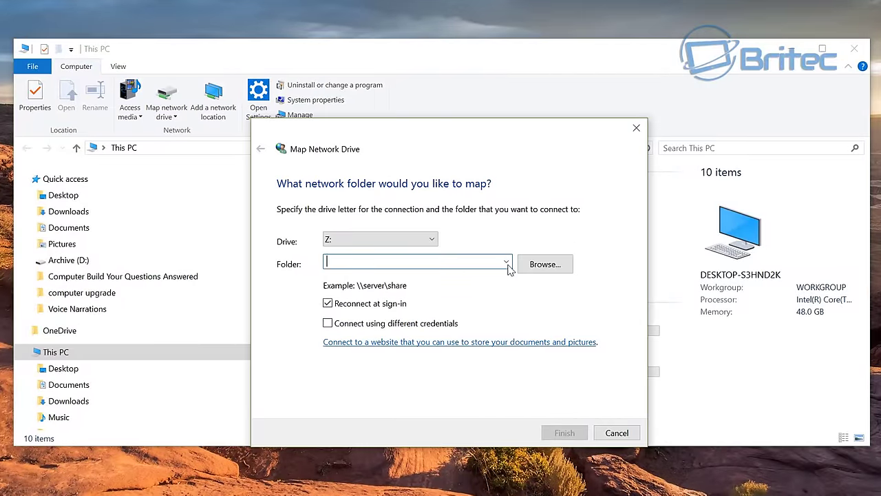
click(531, 267)
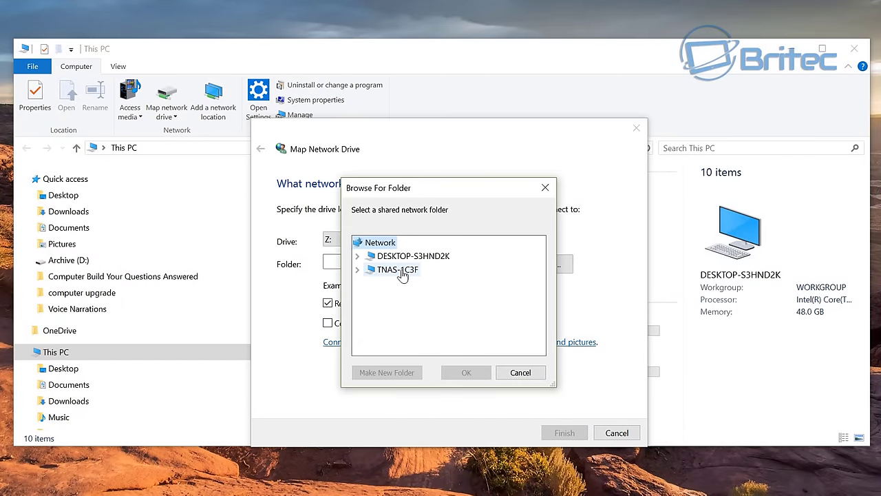
click(402, 272)
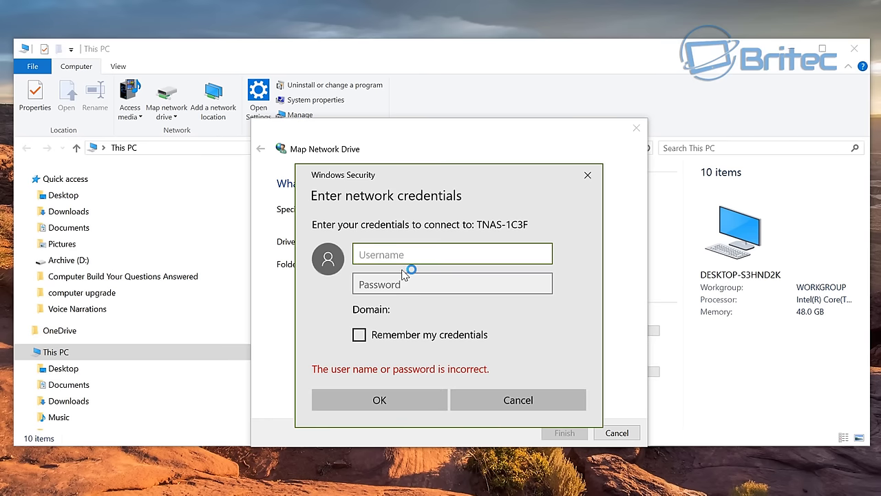
Step: Sign in to the NAS as admin with the account password and pick the admin share
text(admin)
click(403, 277)
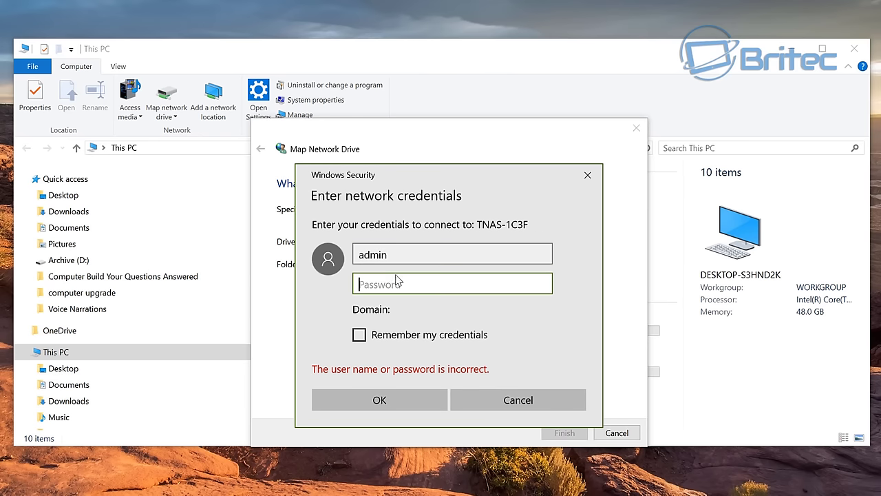
key(ctrl+v)
click(385, 390)
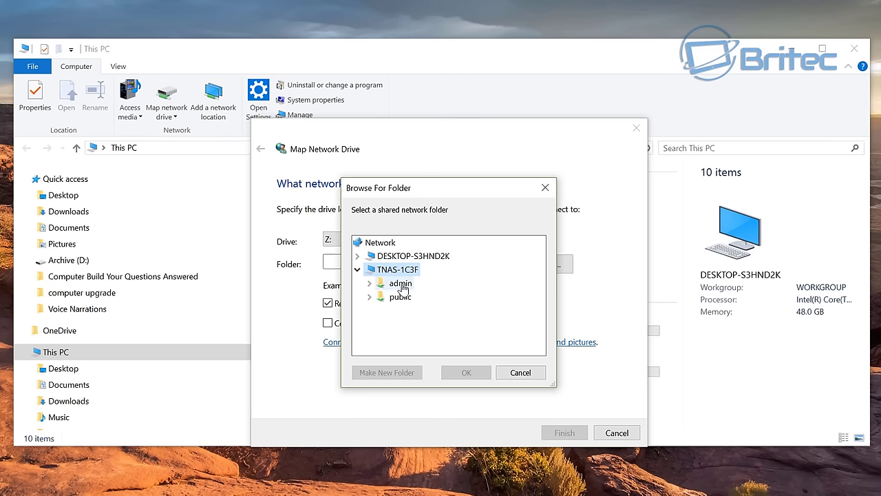
click(404, 286)
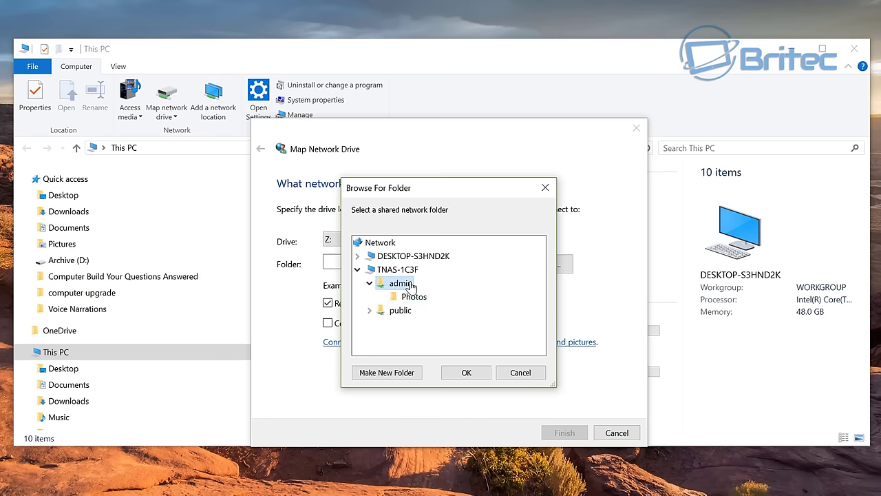
click(469, 377)
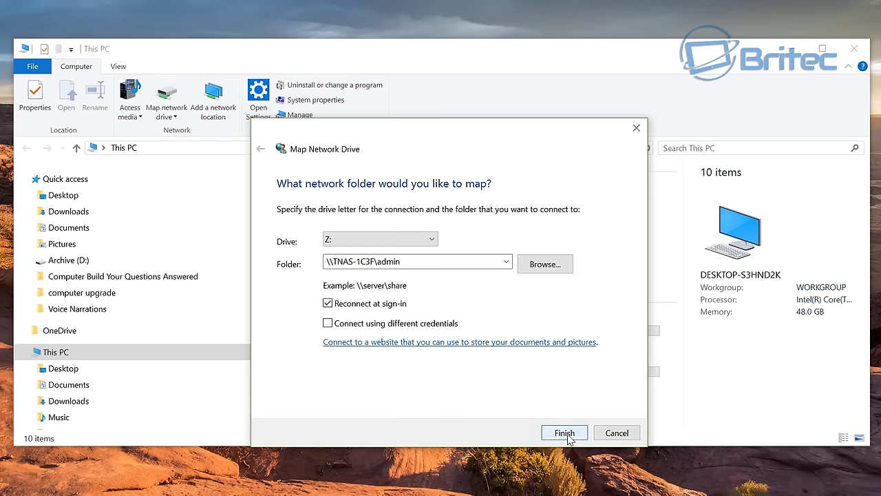
Step: Finish mapping \\TNAS-1C3F\admin as Z:, close the drive window, and check admin (Z:) in This PC
click(568, 438)
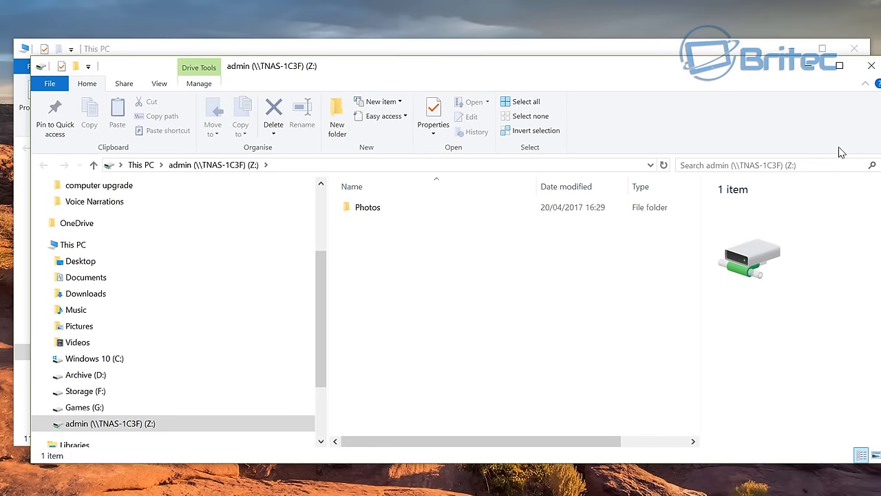
click(872, 68)
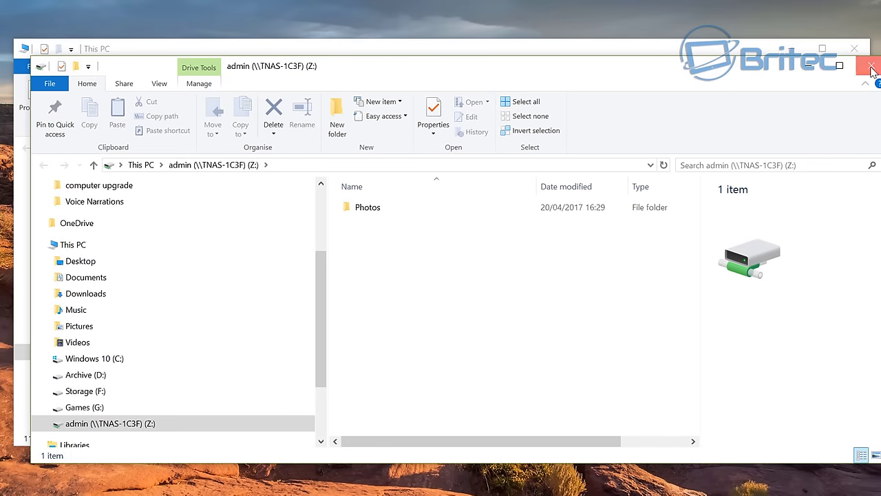
scroll(466, 393, down, 1)
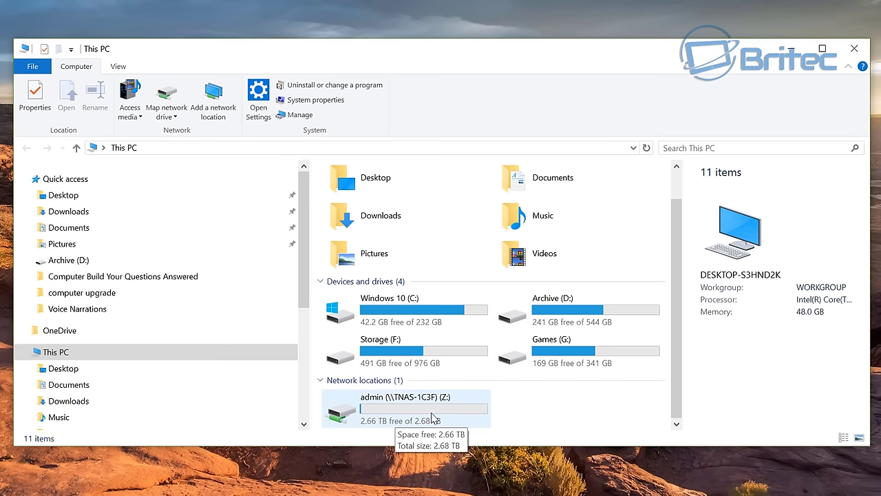
scroll(449, 394, up, 1)
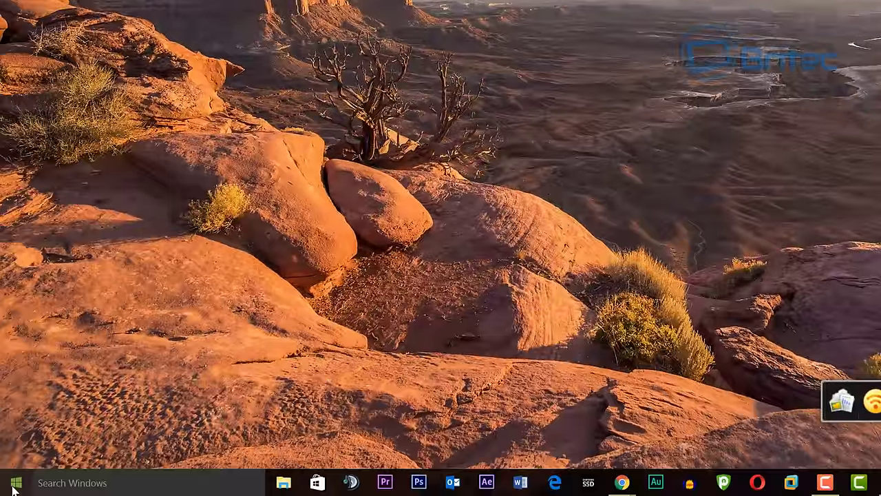
Step: Open \\192.168.0.3 from the Run box and accept the NAS credentials prompt
right_click(13, 486)
click(40, 417)
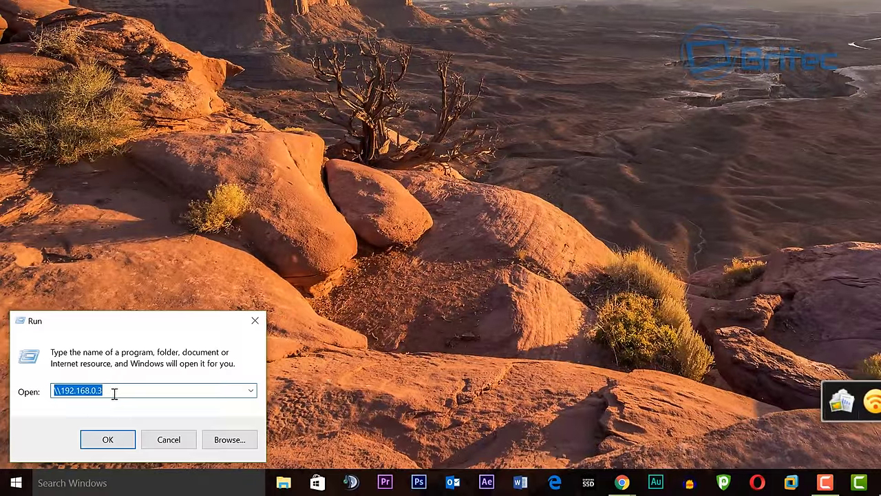
click(114, 393)
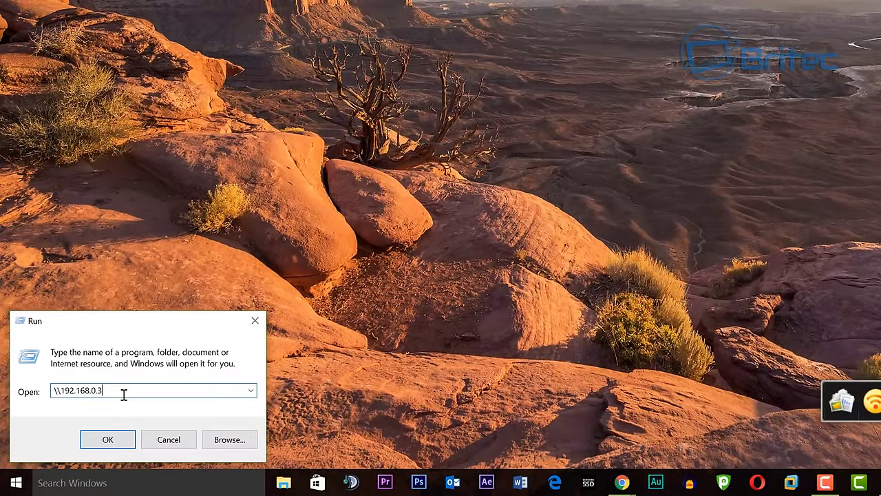
key(Return)
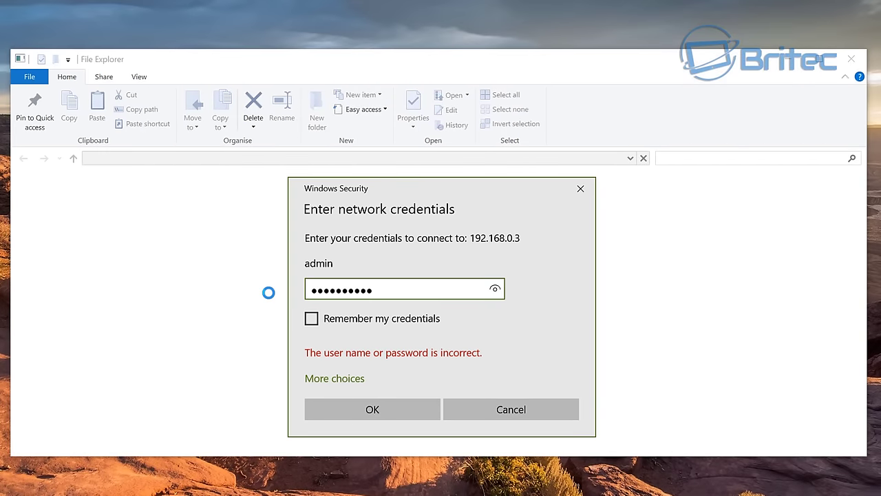
click(349, 415)
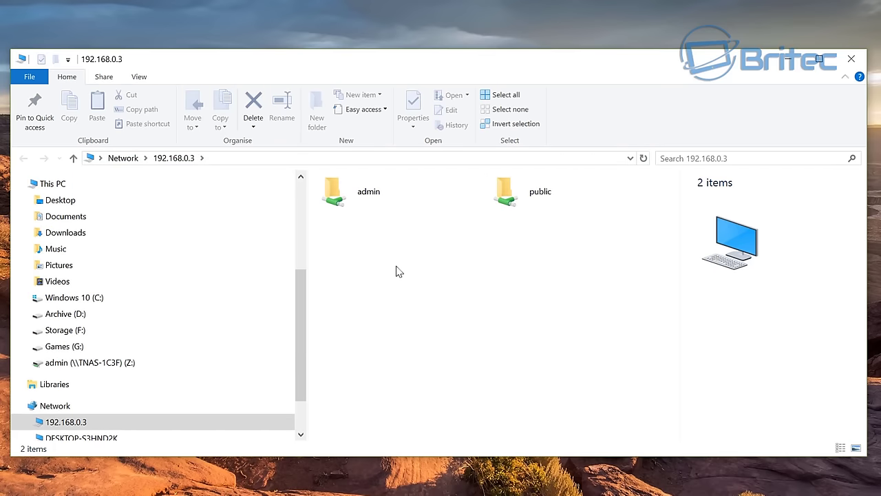
Step: Inspect the public share's context menu, then dismiss it and clear the selection
click(513, 194)
right_click(516, 193)
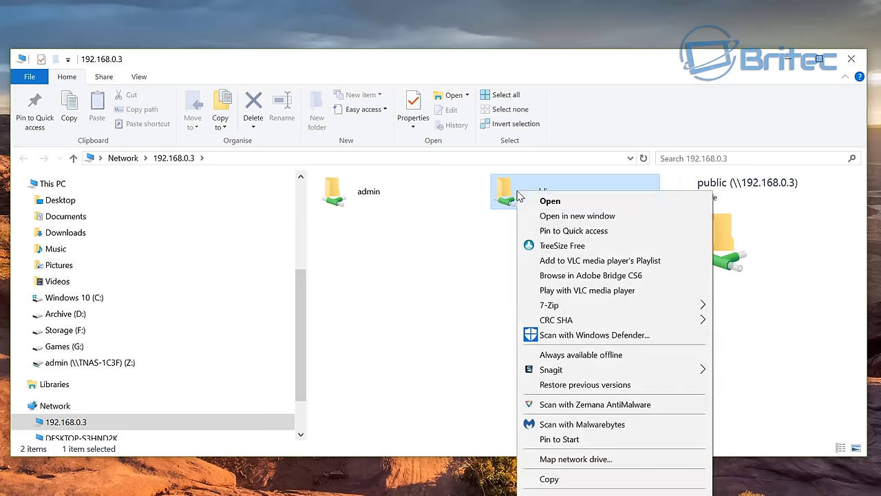
click(475, 209)
click(474, 212)
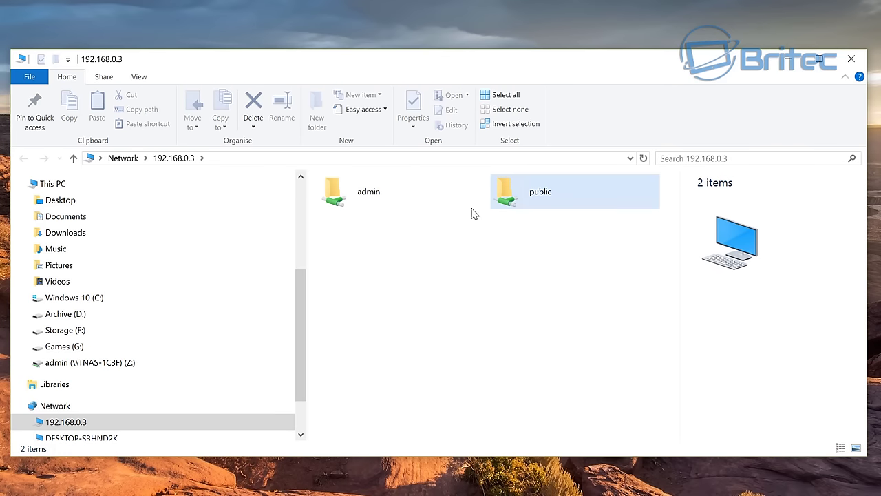
Step: Close the NAS window and launch secpol.msc from the Start search
click(852, 61)
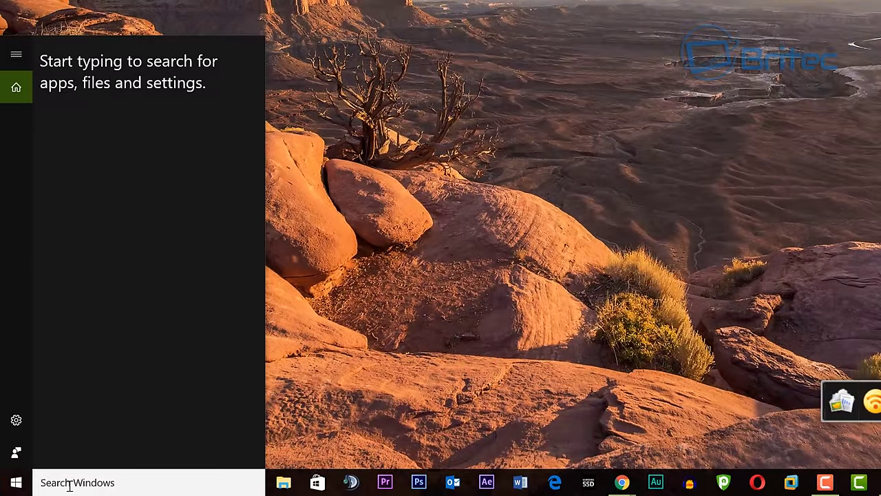
text(sec)
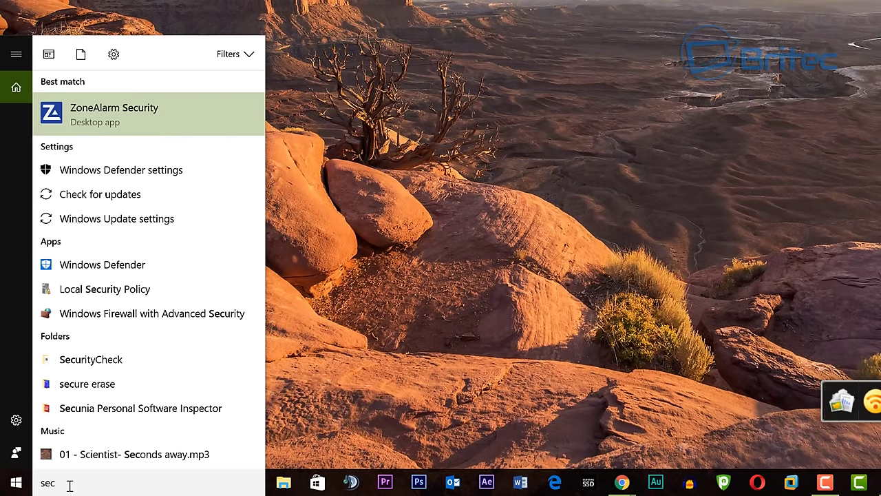
text(pol)
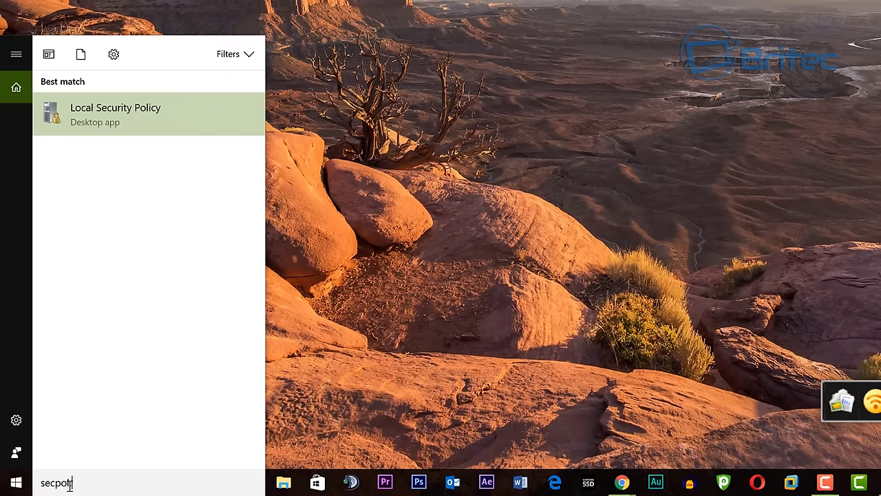
text(.msc)
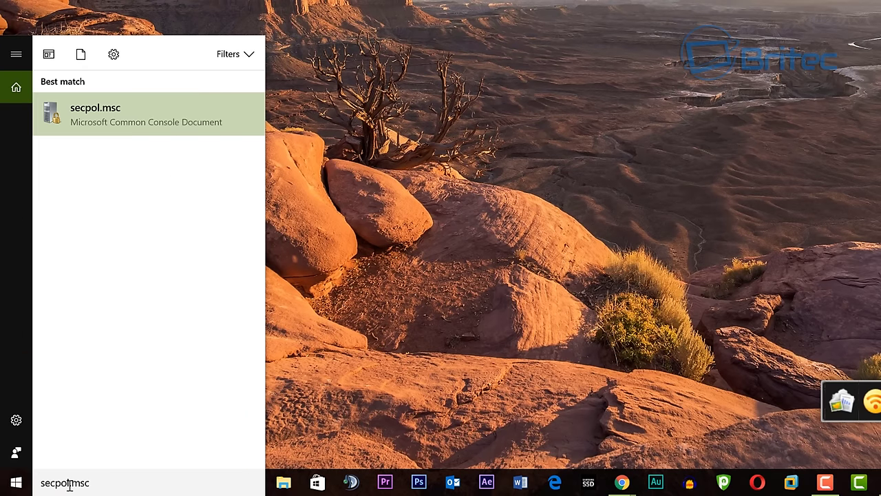
click(128, 116)
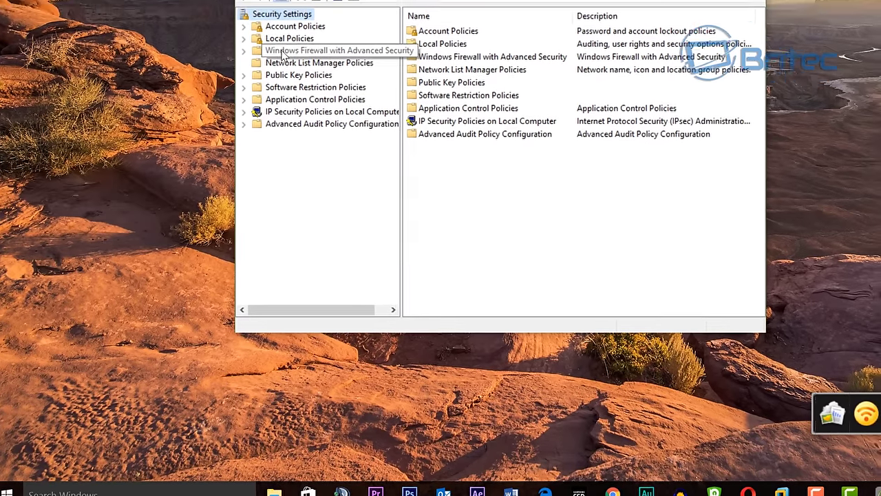
Step: Expand Local Policies to Security Options and scroll down to the network security policies
click(298, 26)
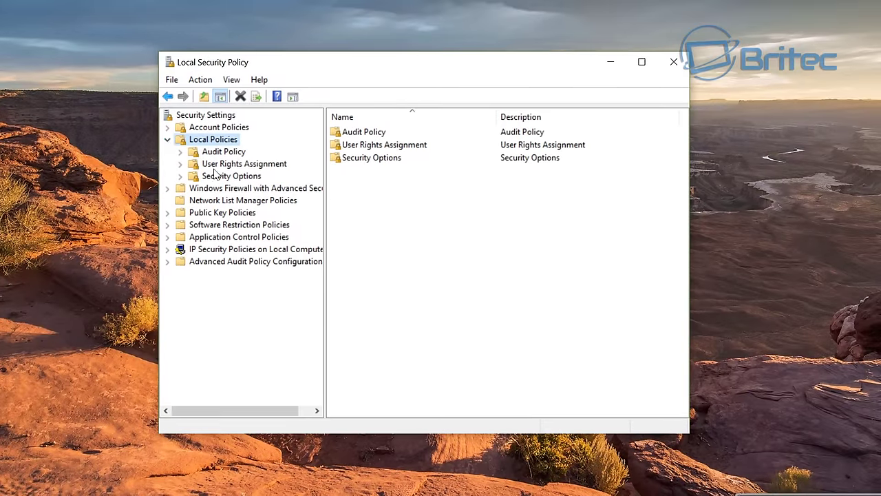
click(219, 176)
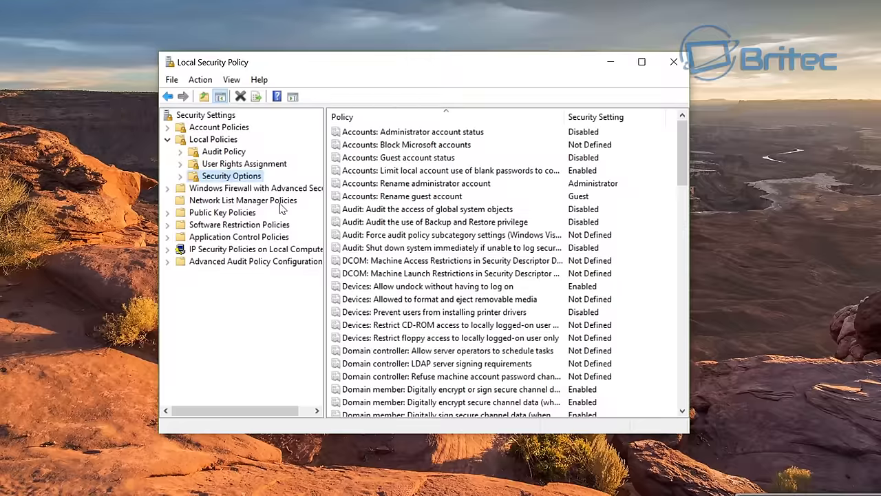
drag(681, 148, 678, 287)
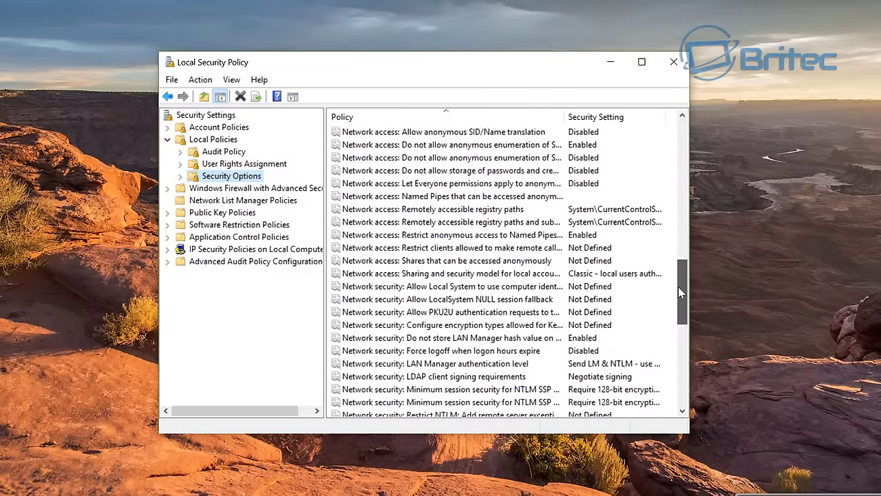
drag(678, 286, 678, 297)
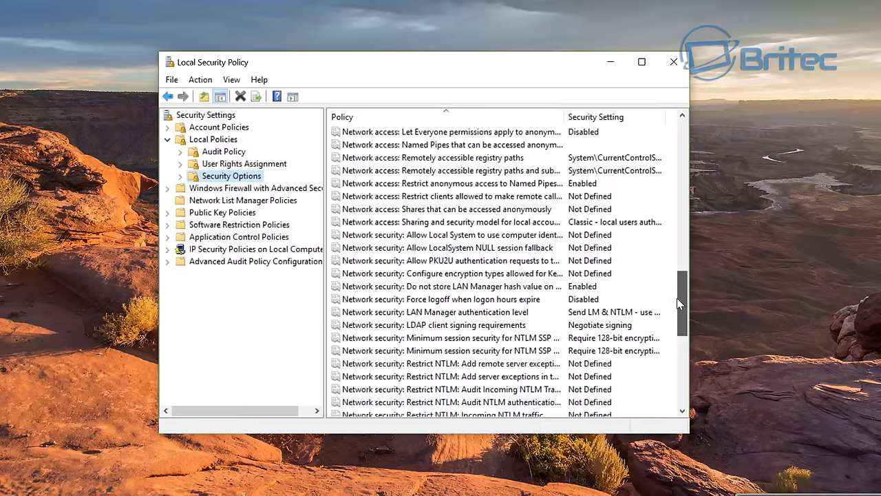
Step: Set LAN Manager authentication level to 'Send LM & NTLM - use NTLMv2 session security if negotiated'
click(468, 313)
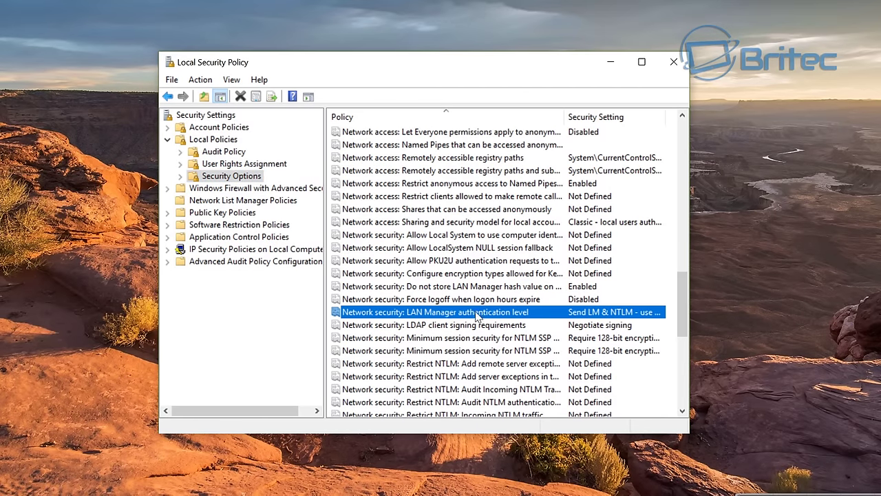
double_click(480, 314)
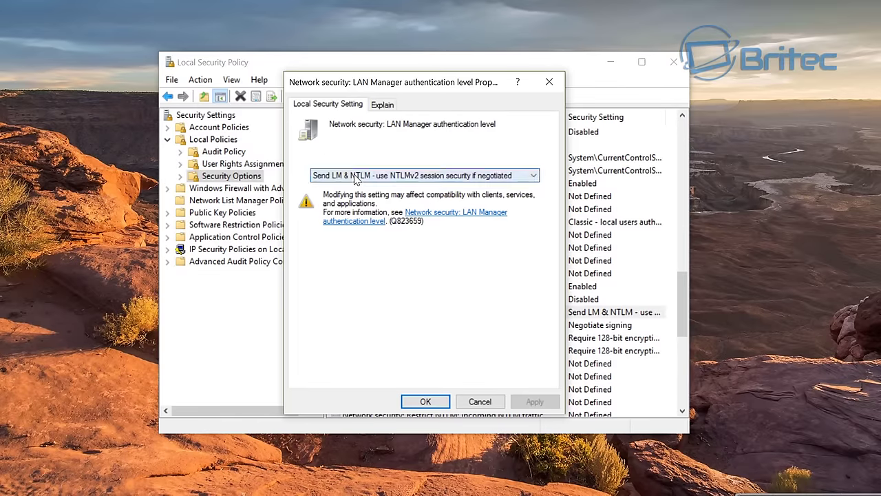
click(485, 177)
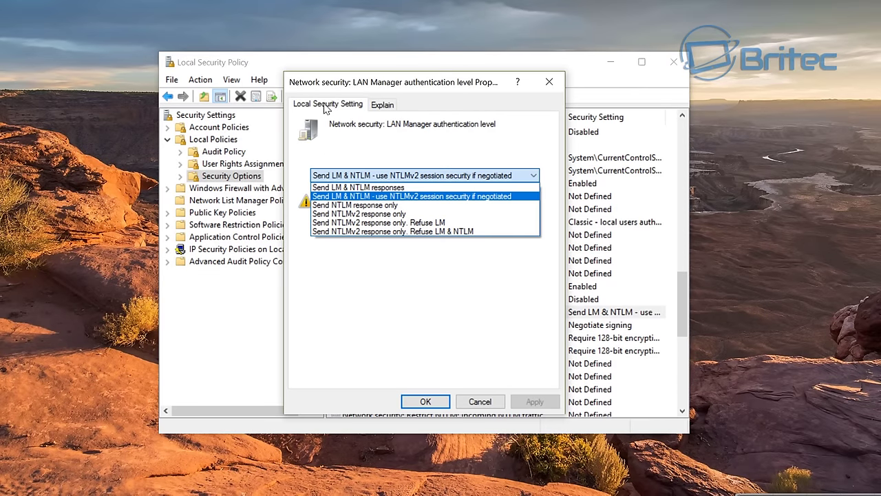
click(458, 306)
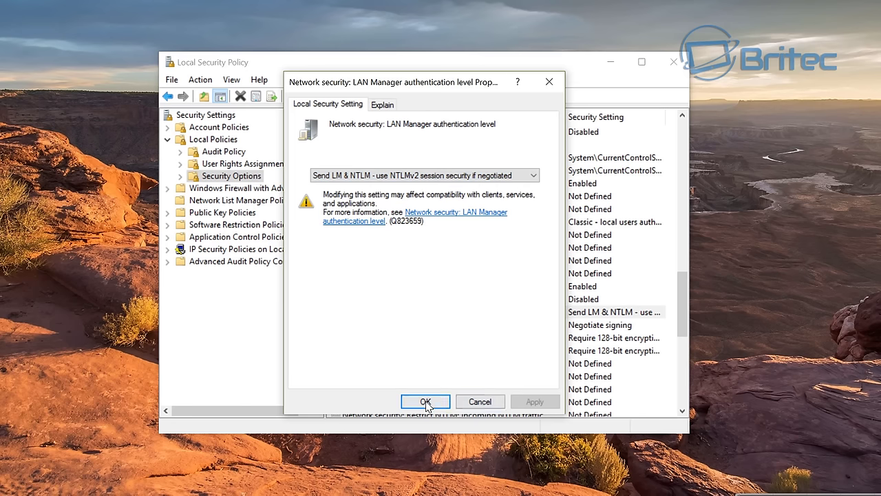
click(549, 80)
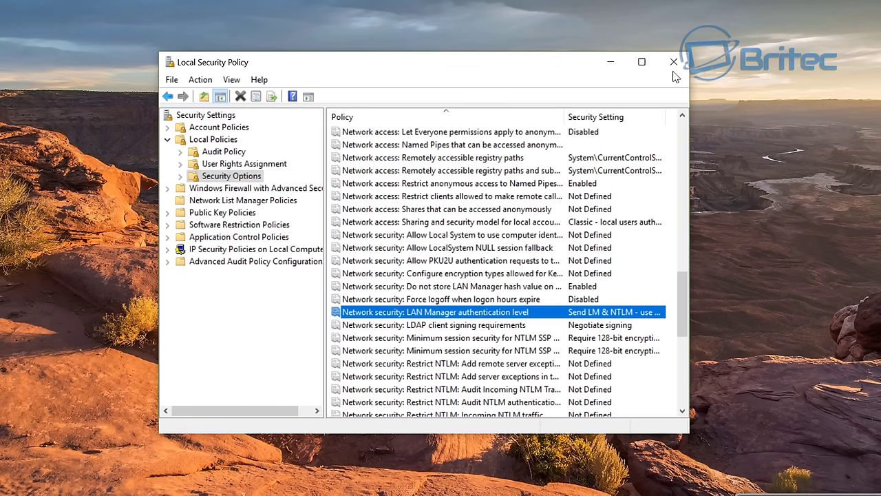
Step: Close the Local Security Policy console
click(673, 62)
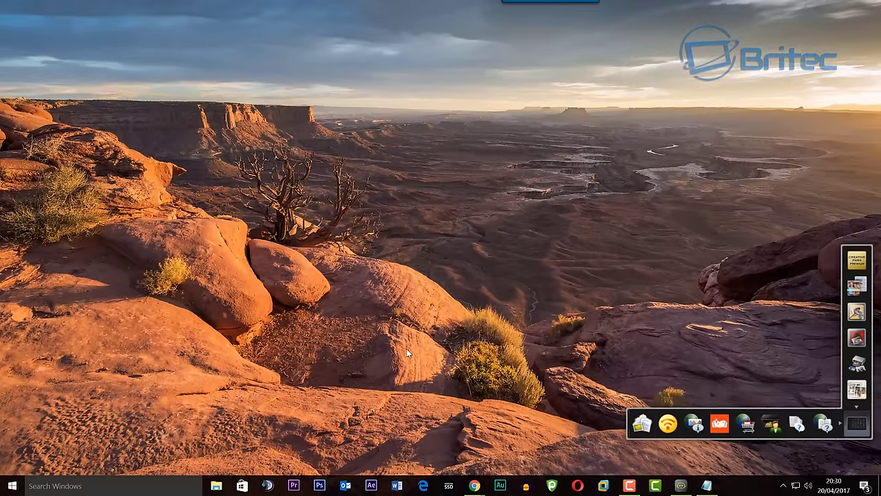